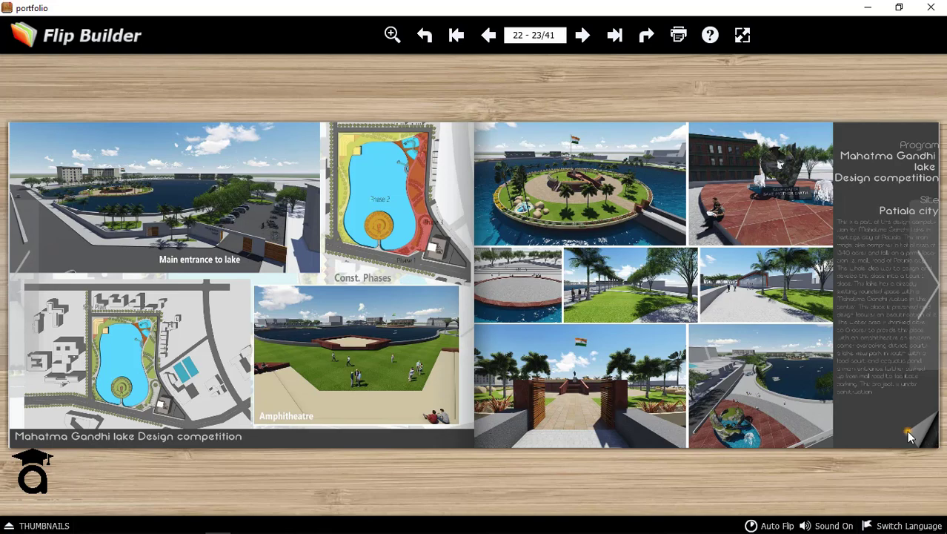
Step: Flip the portfolio forward to spread 24–25, peek at the next page, then flip back
{"action": "left_click", "coordinate": [908, 431]}
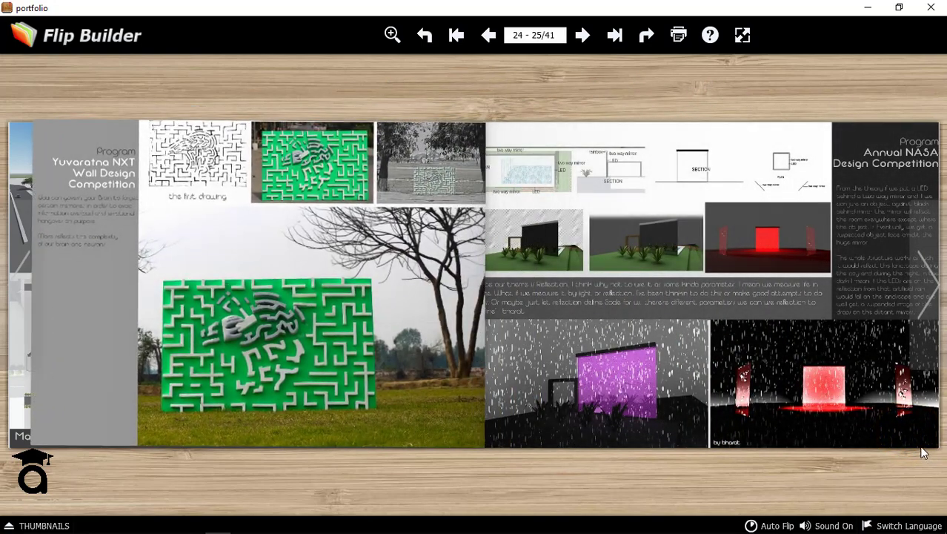
{"action": "left_click_drag", "start_coordinate": [922, 453], "coordinate": [642, 401]}
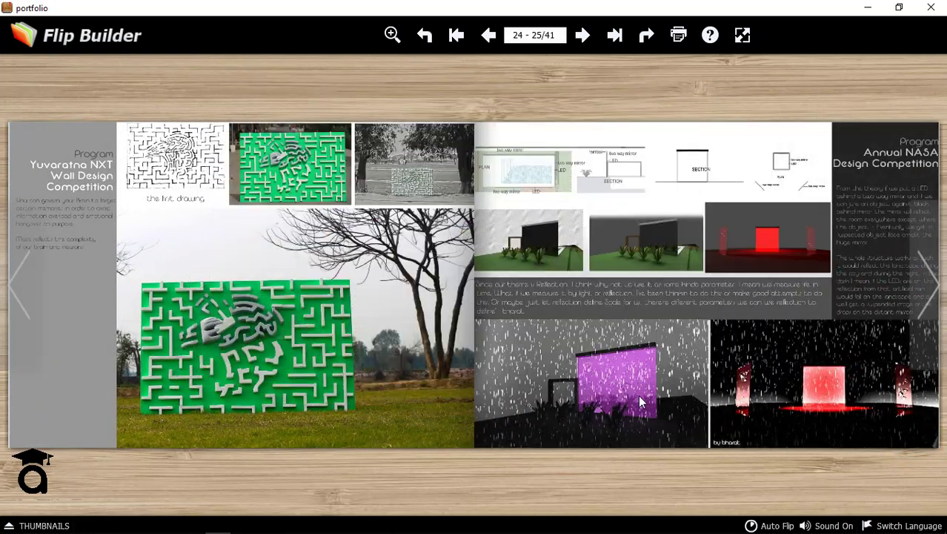
{"action": "key", "text": "Left"}
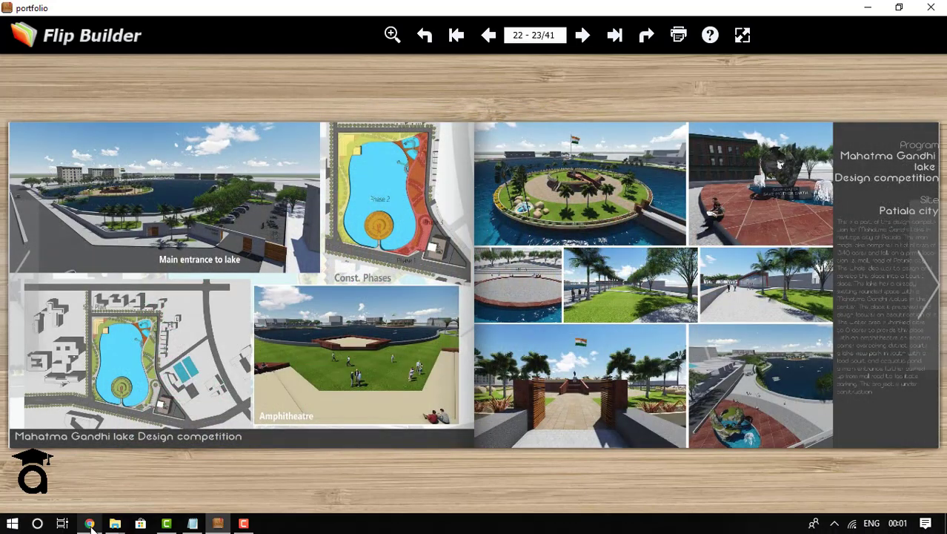
Step: In Chrome's Google results, highlight the PUBHTML5, FlipBook Maker and Flip HTML5 entries
{"action": "left_click", "coordinate": [90, 524]}
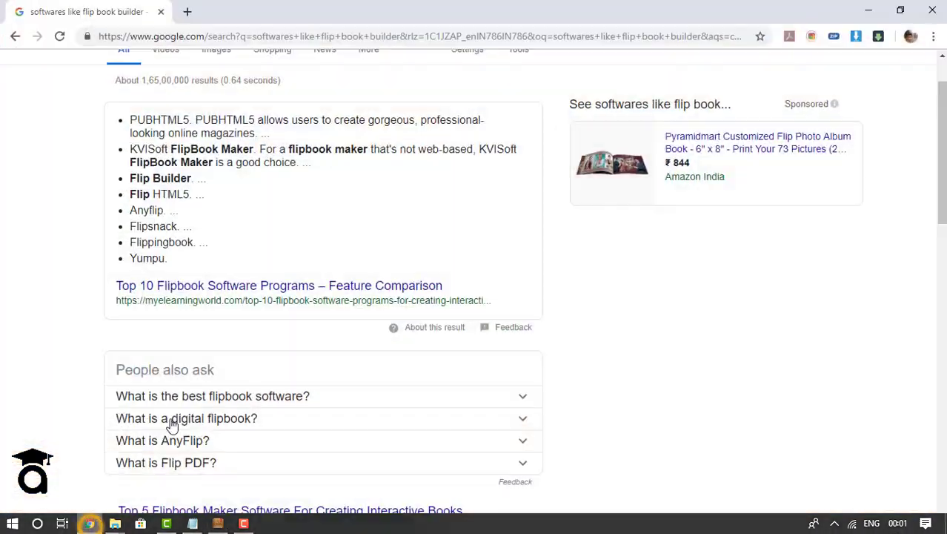
{"action": "left_click", "coordinate": [306, 227]}
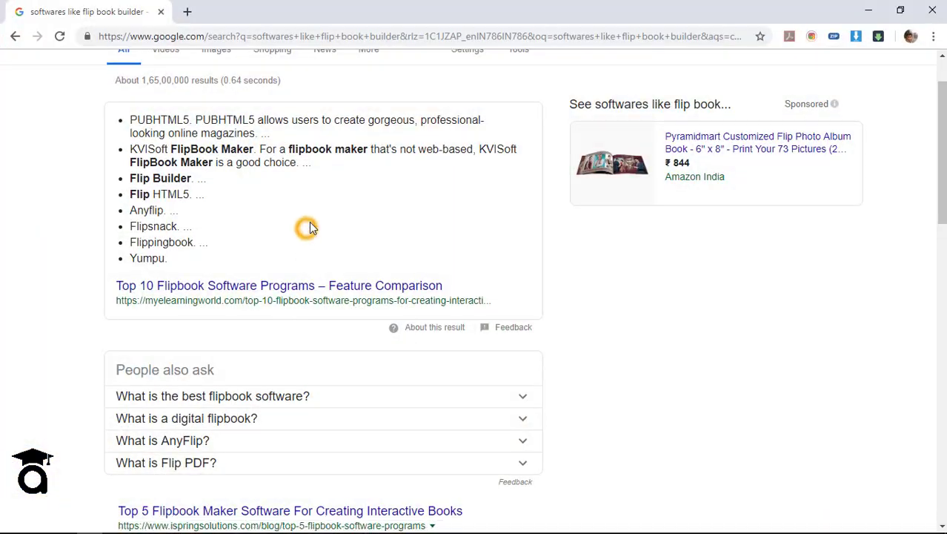
{"action": "triple_click", "coordinate": [130, 116]}
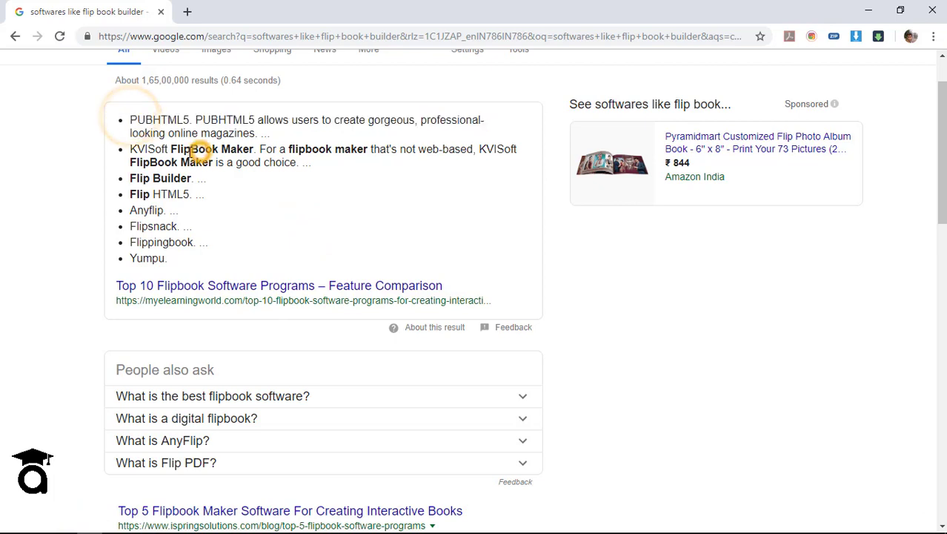
{"action": "left_click_drag", "start_coordinate": [182, 151], "coordinate": [237, 151]}
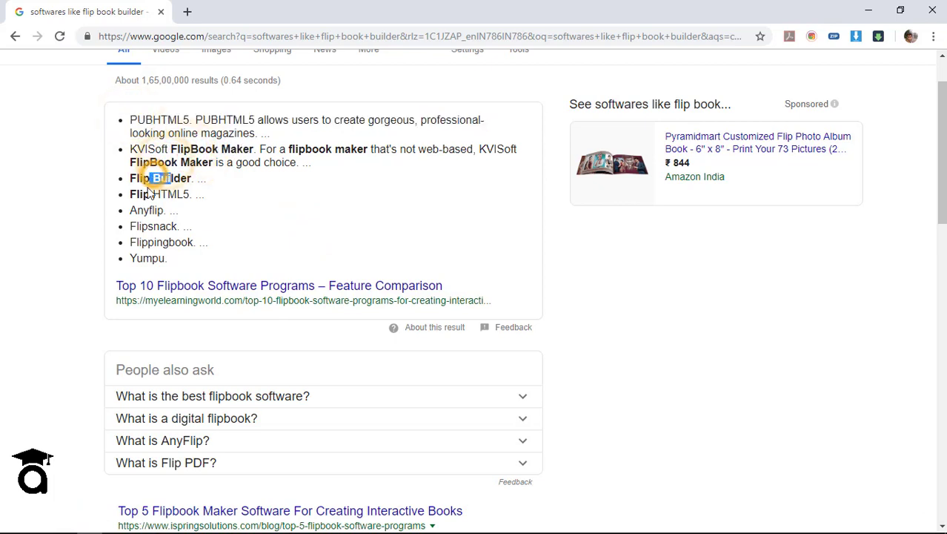
{"action": "left_click_drag", "start_coordinate": [136, 195], "coordinate": [169, 194]}
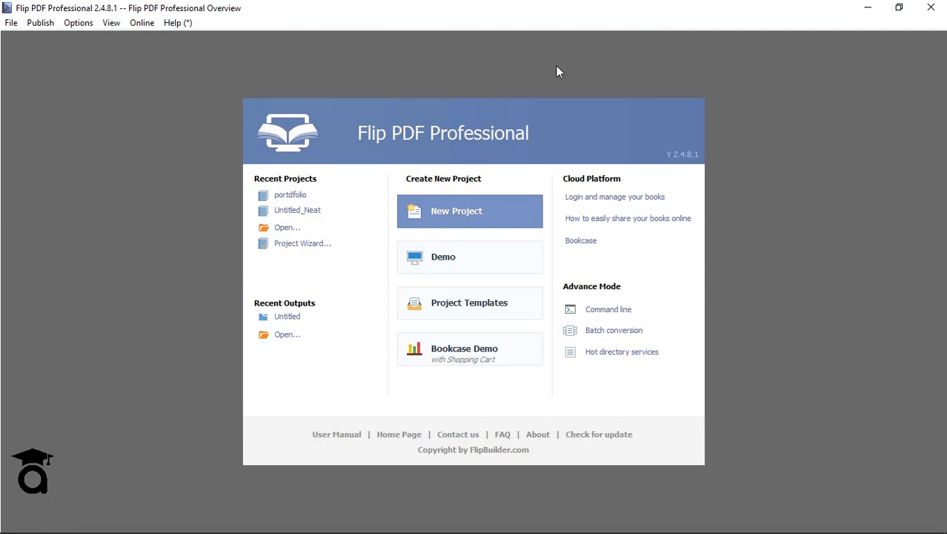
Step: Create a new project with Flash as the version, reaching the Import PDF dialog
{"action": "left_click", "coordinate": [463, 216]}
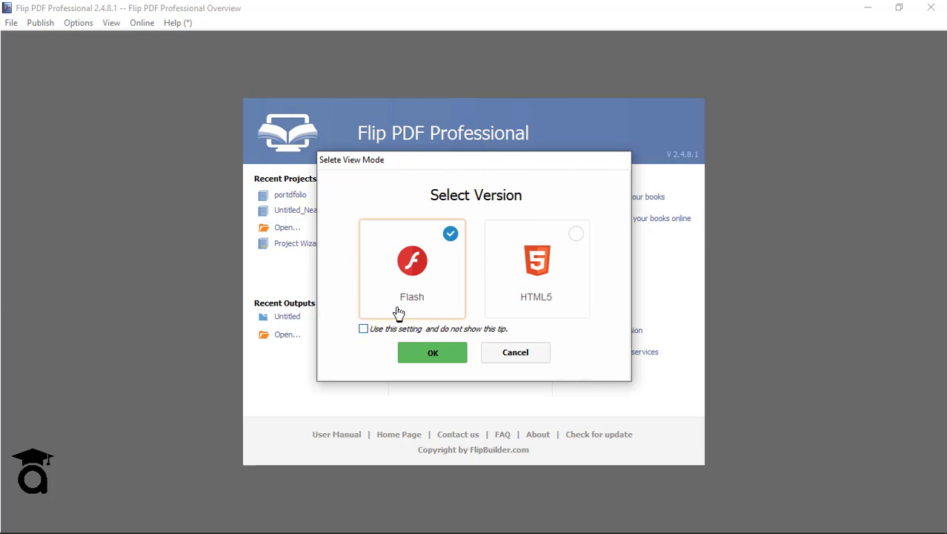
{"action": "left_click", "coordinate": [455, 364]}
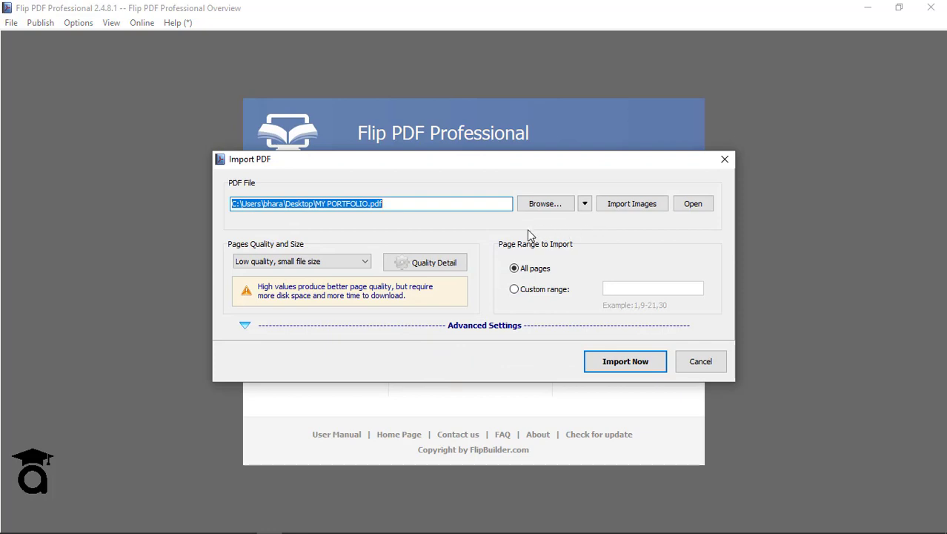
Step: Add all JPEGs from the JPEGS folder, 5.jpg through 33.jpg, to the Import Images list
{"action": "left_click", "coordinate": [636, 205]}
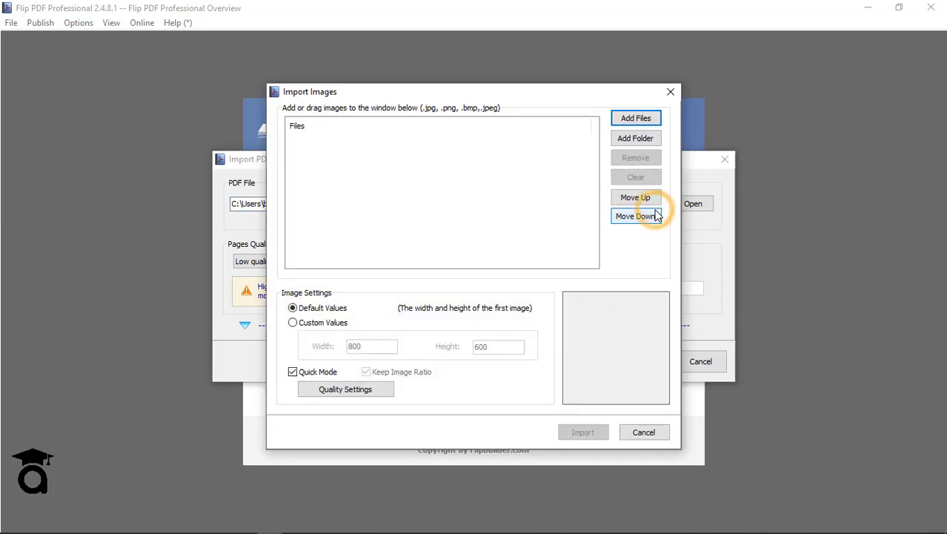
{"action": "left_click", "coordinate": [625, 121]}
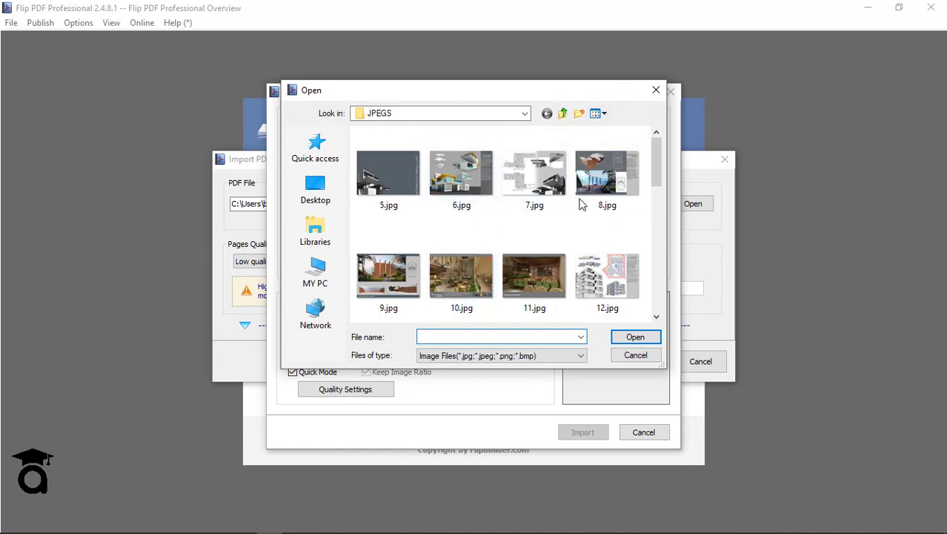
{"action": "left_click", "coordinate": [465, 122]}
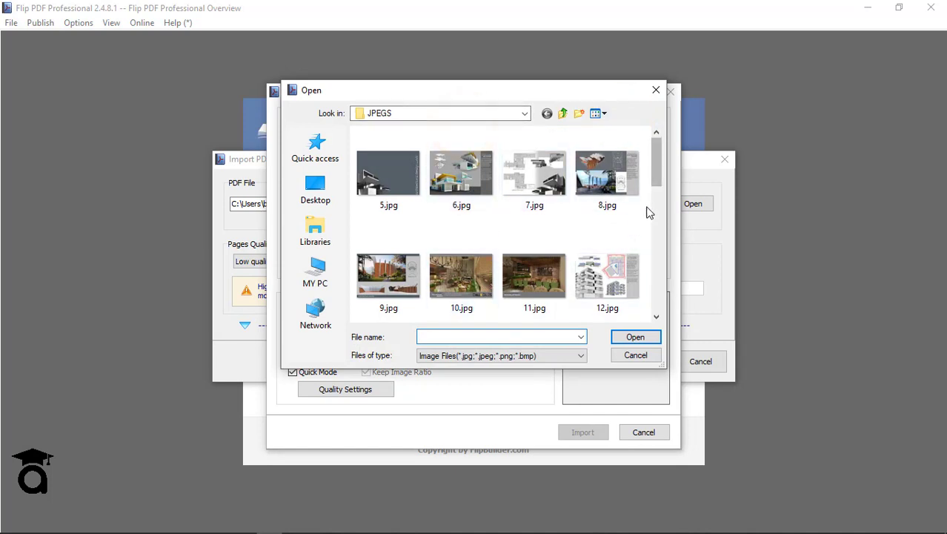
{"action": "mouse_move", "coordinate": [646, 213]}
{"action": "left_mouse_down"}
{"action": "mouse_move", "coordinate": [379, 379]}
{"action": "mouse_move", "coordinate": [319, 385]}
{"action": "left_mouse_up"}
{"action": "scroll", "coordinate": [444, 259], "scroll_direction": "up", "scroll_amount": 5}
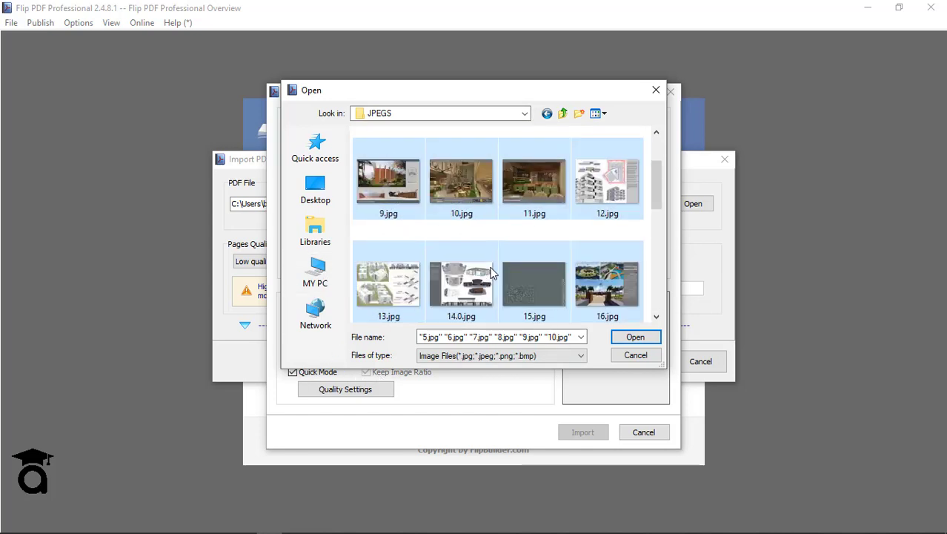
{"action": "scroll", "coordinate": [393, 218], "scroll_direction": "up", "scroll_amount": 1}
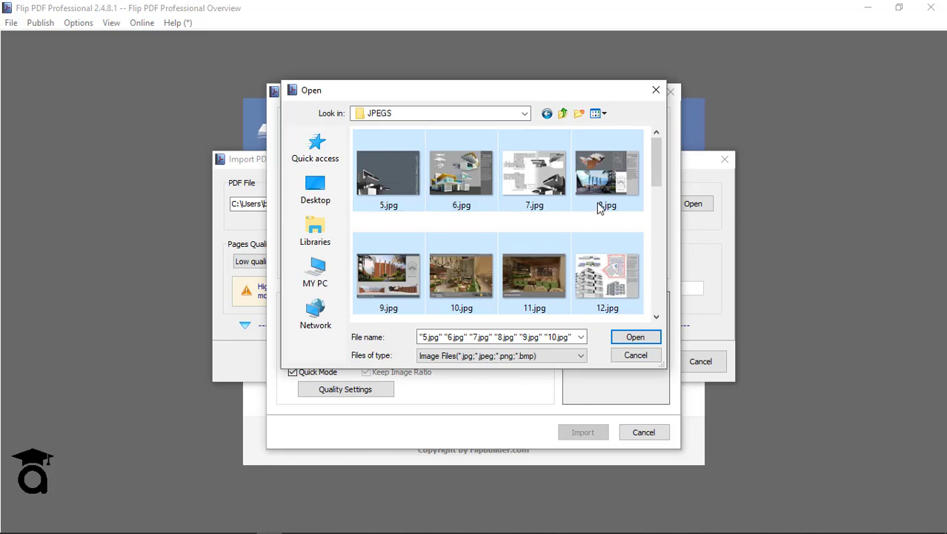
{"action": "scroll", "coordinate": [541, 210], "scroll_direction": "down", "scroll_amount": 1}
{"action": "scroll", "coordinate": [439, 212], "scroll_direction": "down", "scroll_amount": 3}
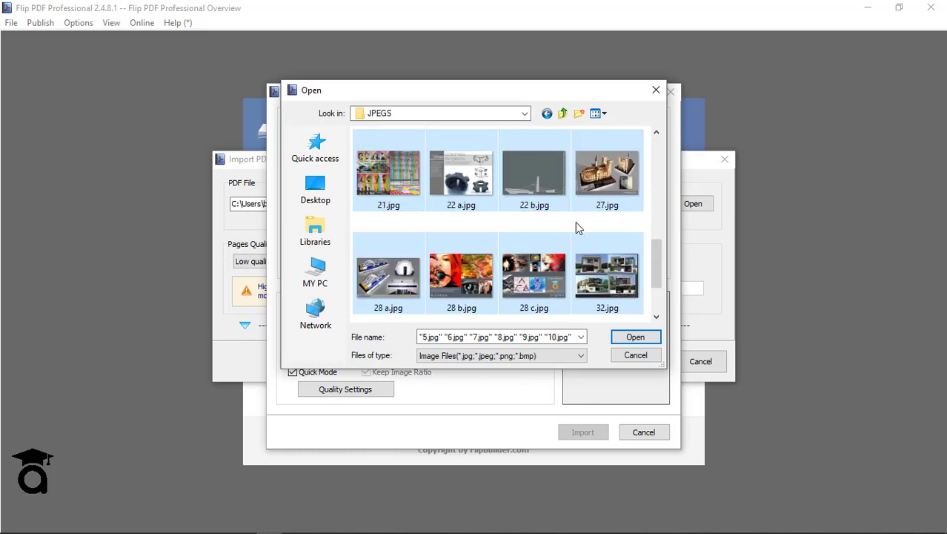
{"action": "left_click", "coordinate": [641, 339]}
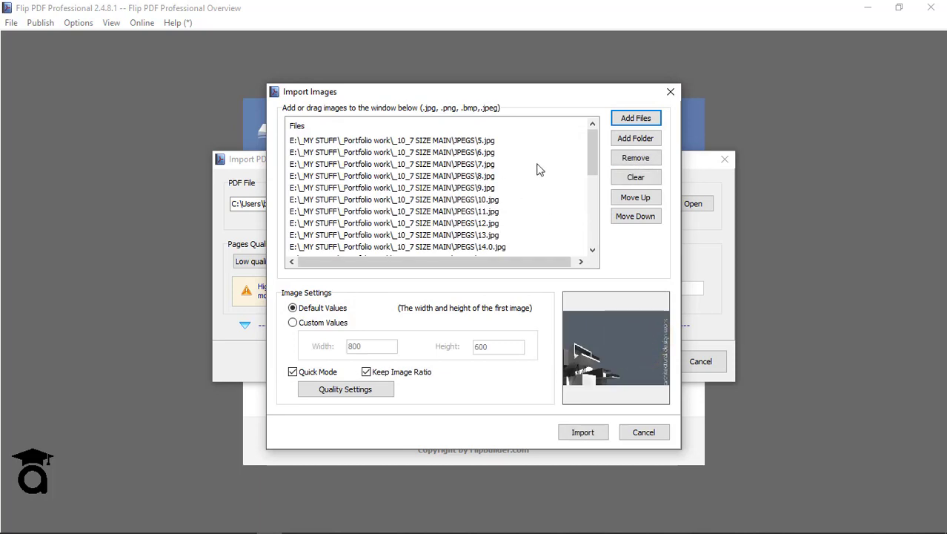
{"action": "scroll", "coordinate": [499, 188], "scroll_direction": "down", "scroll_amount": 5}
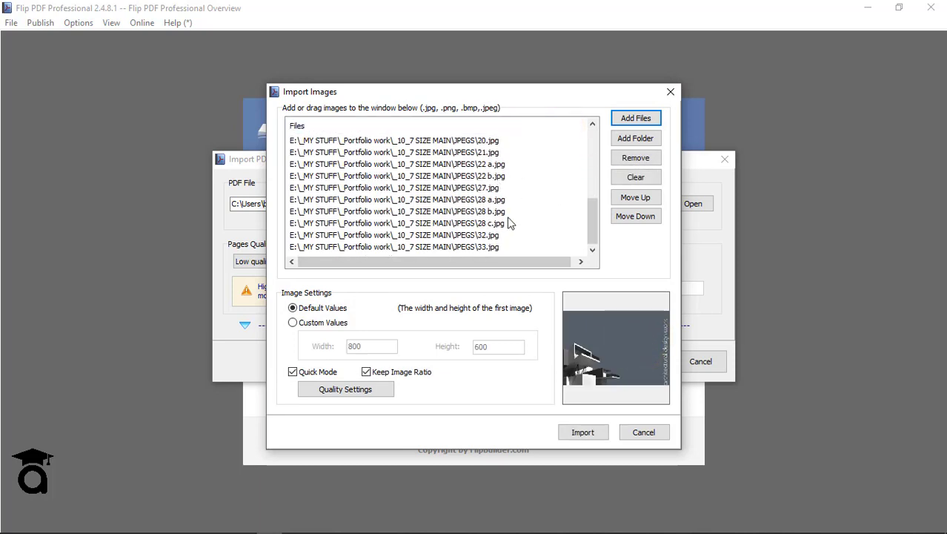
{"action": "scroll", "coordinate": [508, 224], "scroll_direction": "up", "scroll_amount": 5}
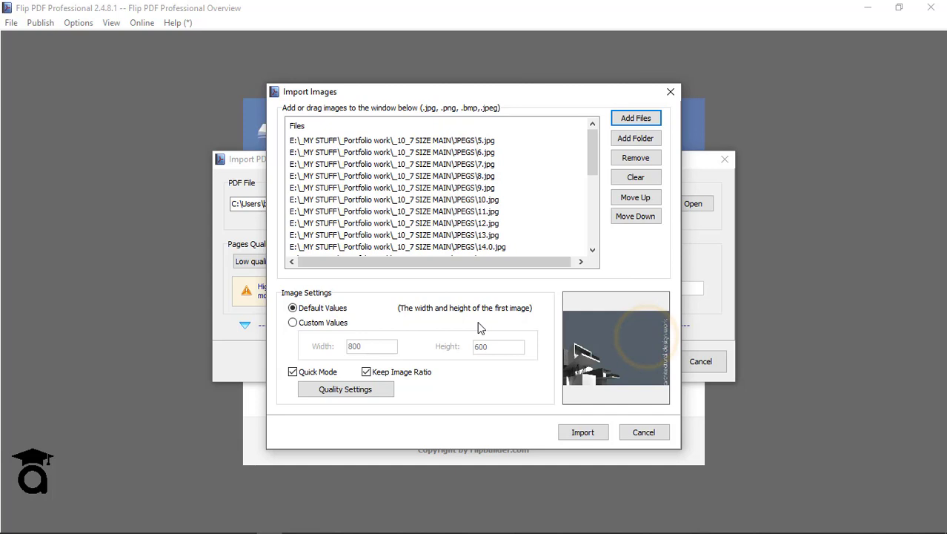
{"action": "left_click", "coordinate": [364, 391]}
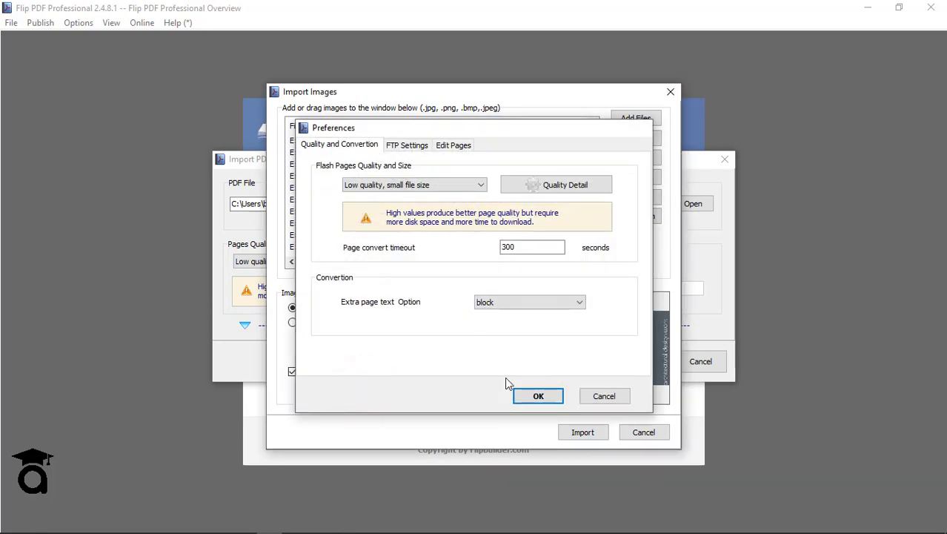
{"action": "left_click", "coordinate": [537, 395]}
{"action": "left_click", "coordinate": [360, 392]}
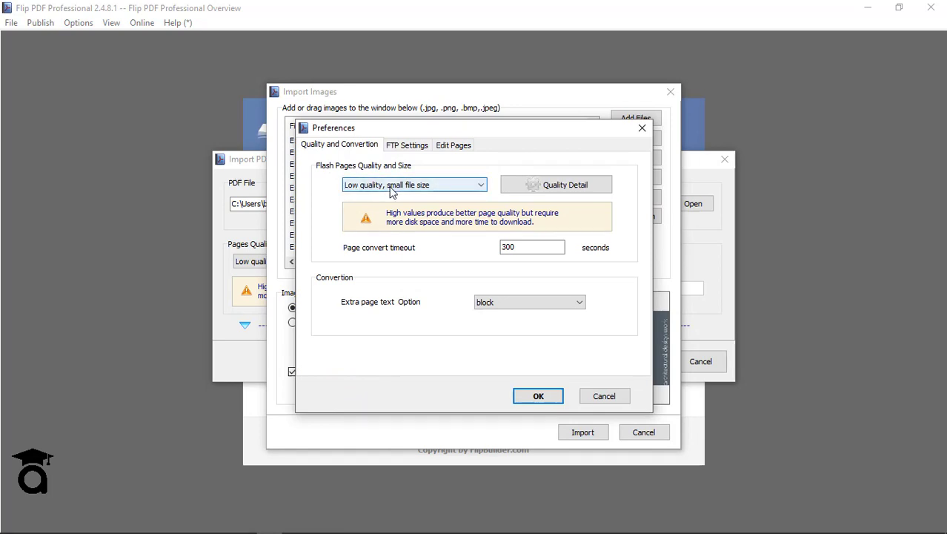
{"action": "left_click", "coordinate": [609, 193]}
{"action": "left_click", "coordinate": [436, 184]}
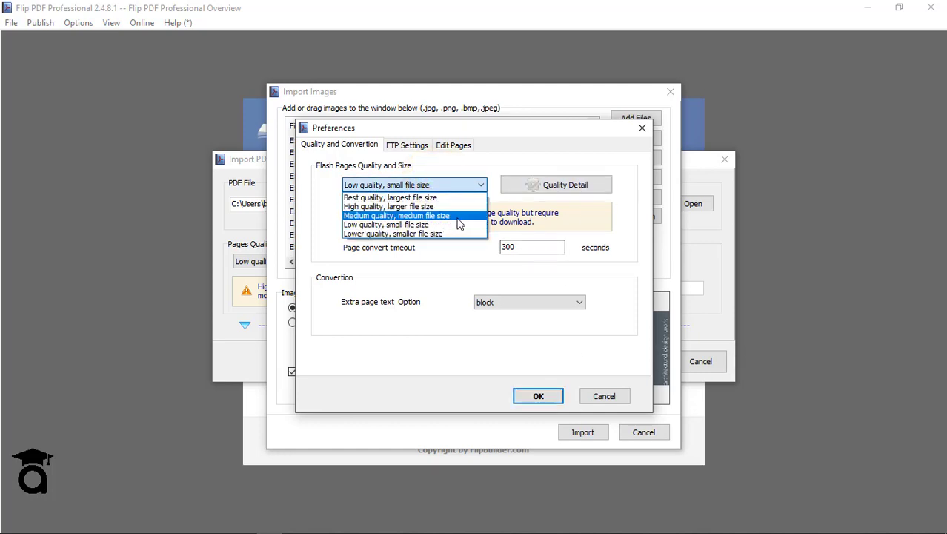
{"action": "left_click", "coordinate": [453, 291]}
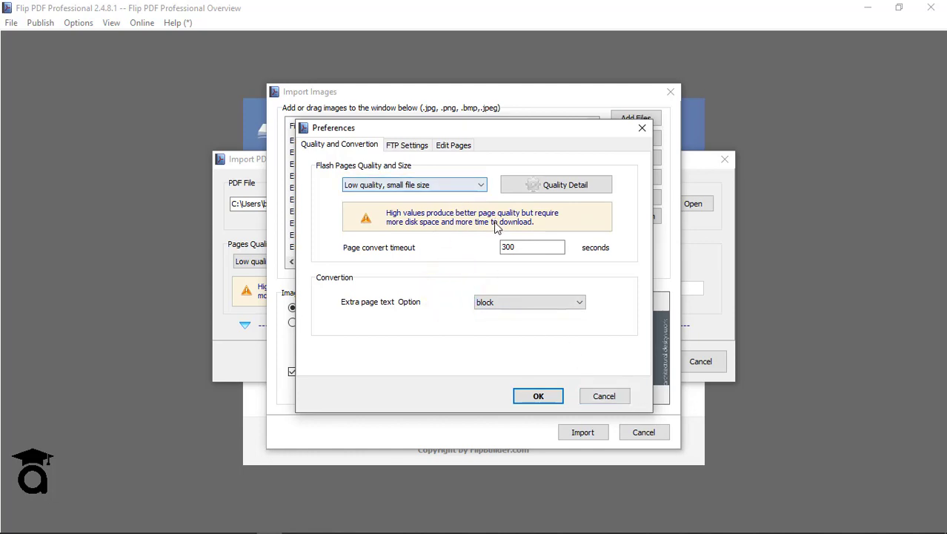
{"action": "left_click", "coordinate": [604, 396]}
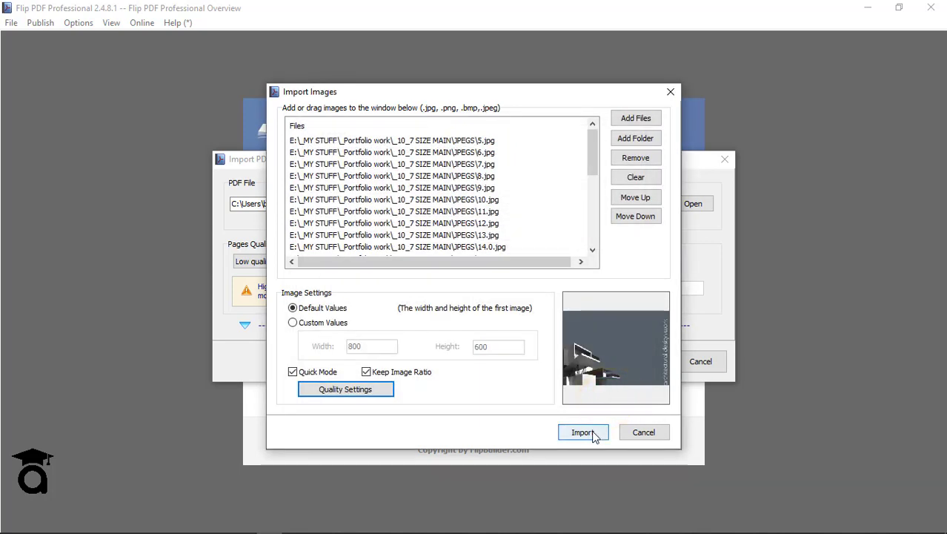
{"action": "left_click", "coordinate": [595, 434]}
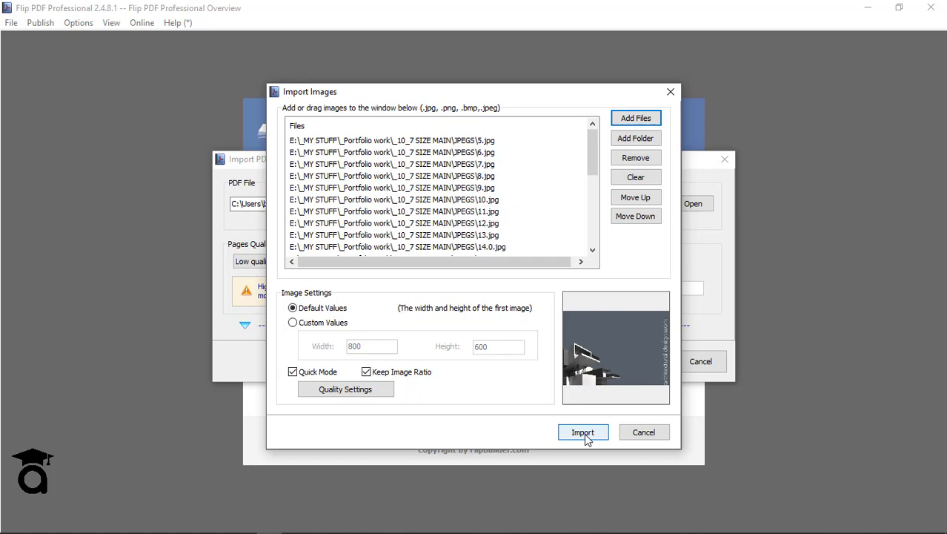
Step: Import the listed JPEGs as a 25-page flipbook and return the preview to desktop mode
{"action": "left_click", "coordinate": [584, 433]}
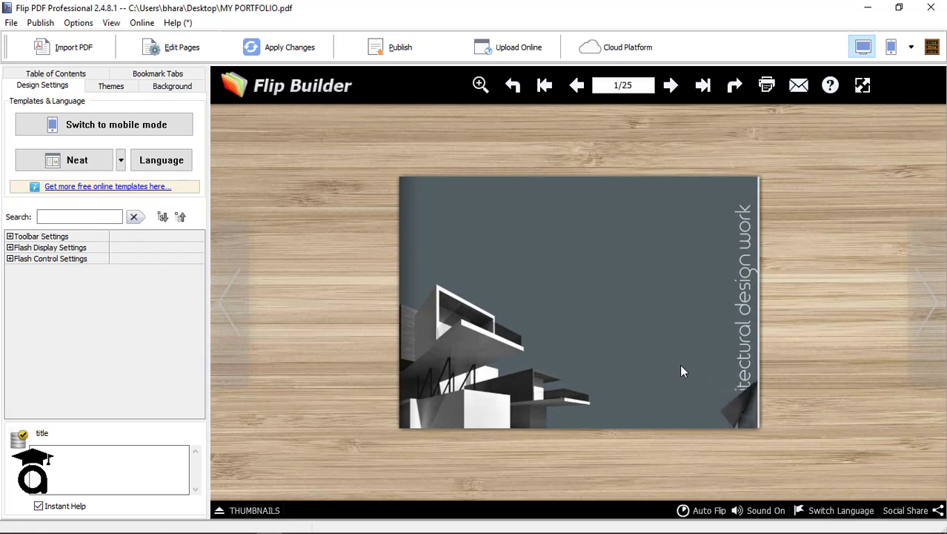
{"action": "mouse_move", "coordinate": [891, 47]}
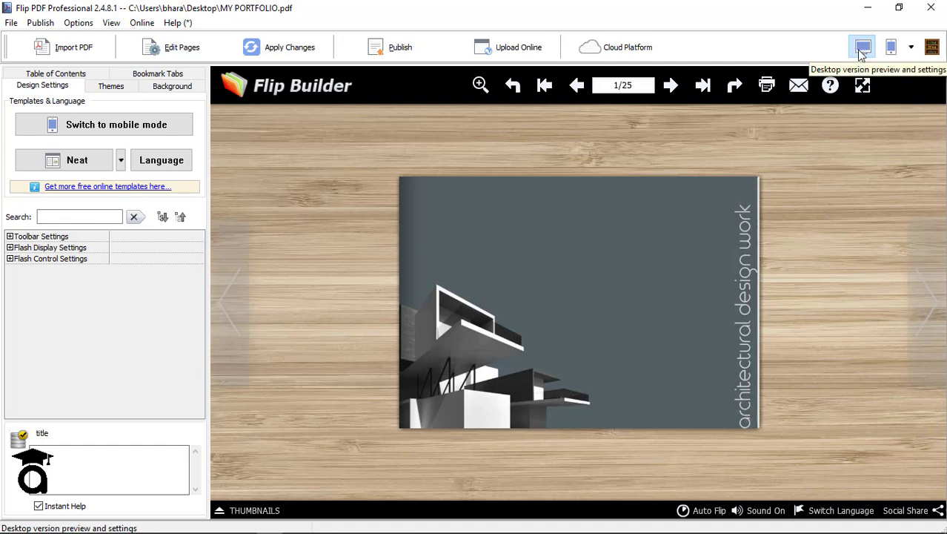
{"action": "left_click", "coordinate": [912, 47]}
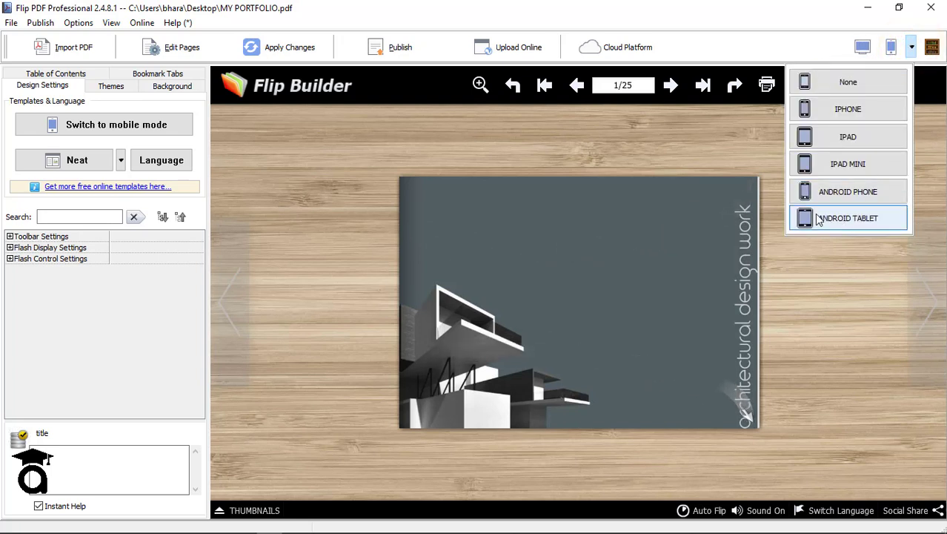
{"action": "left_click", "coordinate": [848, 218]}
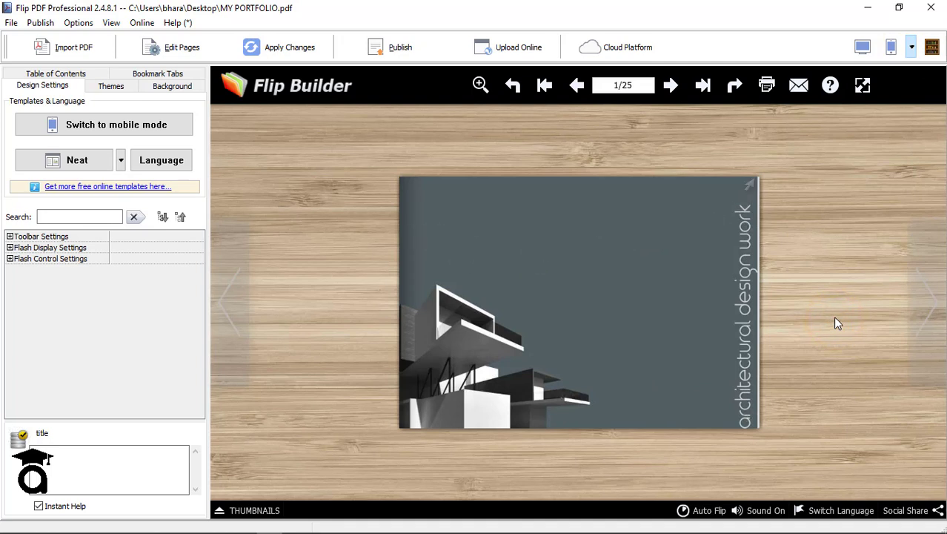
{"action": "left_click", "coordinate": [862, 47]}
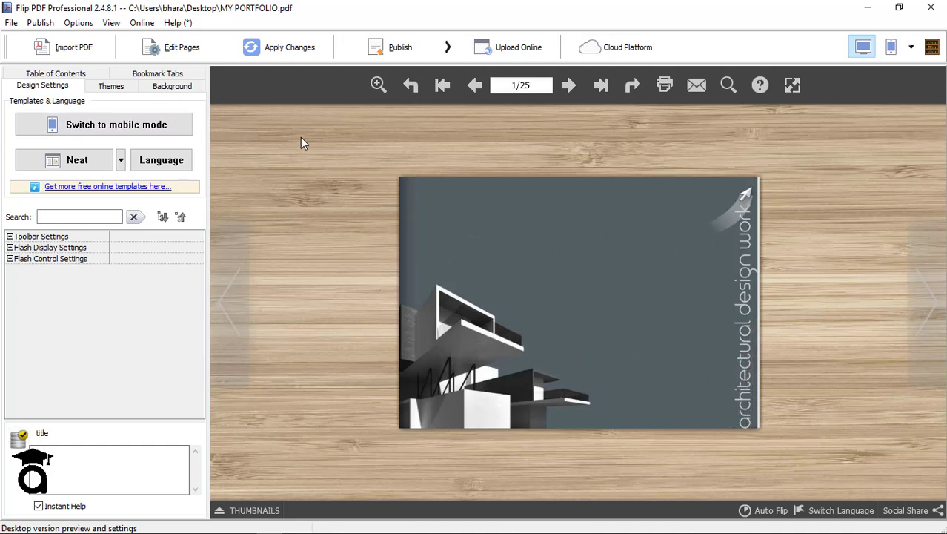
Step: Choose the Black theme from the Themes list for the portfolio flipbook
{"action": "left_click", "coordinate": [110, 86]}
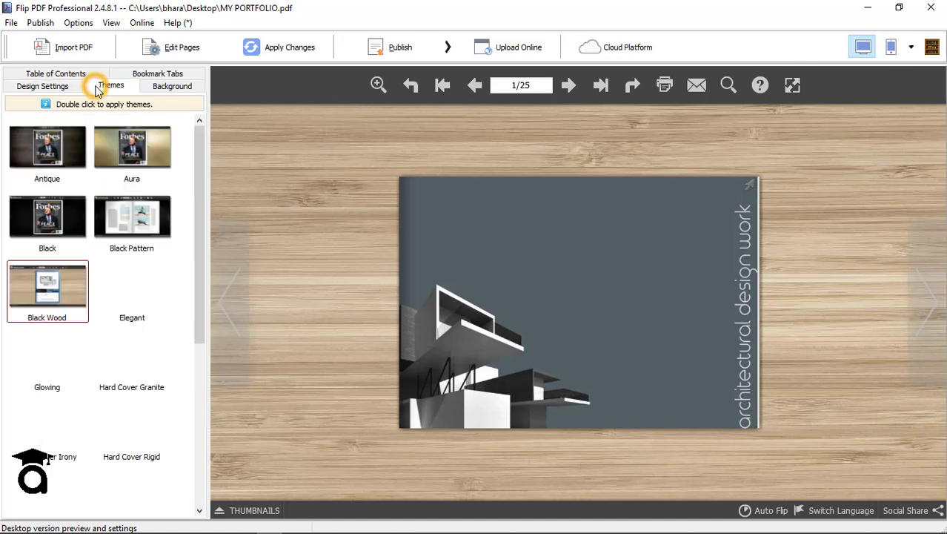
{"action": "left_click", "coordinate": [50, 226]}
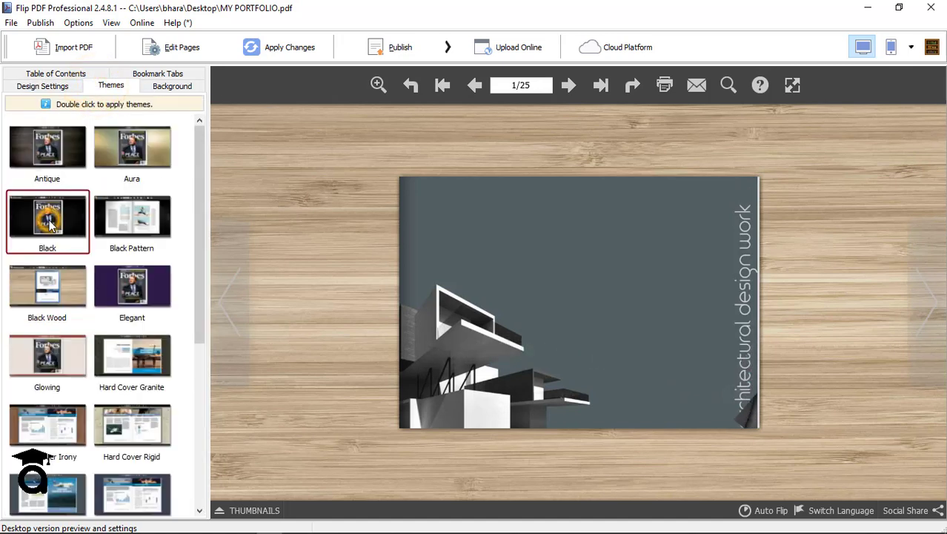
{"action": "double_click", "coordinate": [51, 226]}
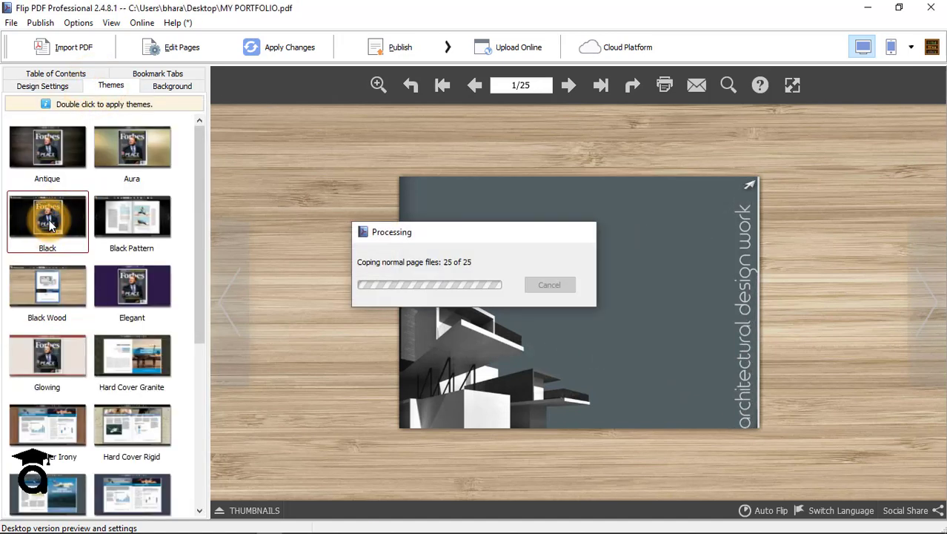
{"action": "scroll", "coordinate": [99, 259], "scroll_direction": "down", "scroll_amount": 2}
{"action": "scroll", "coordinate": [99, 258], "scroll_direction": "down", "scroll_amount": 2}
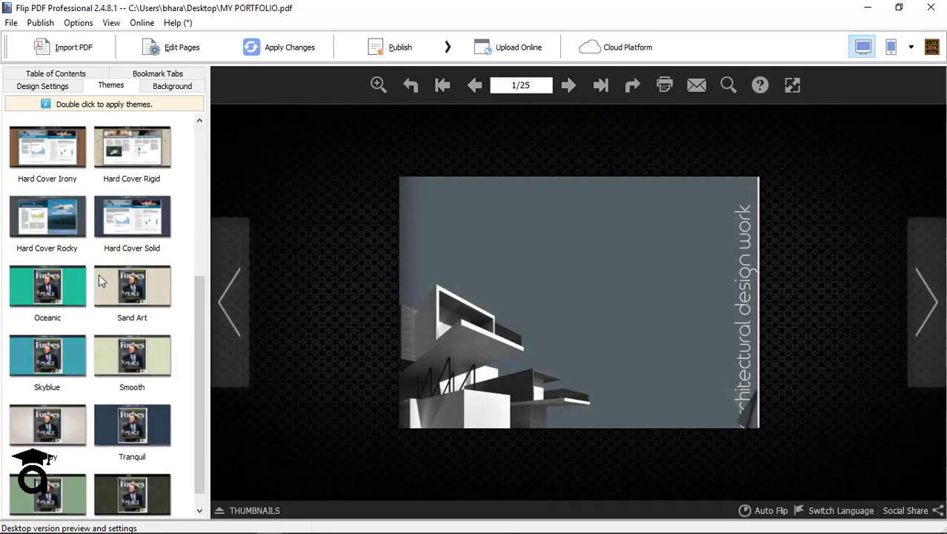
{"action": "scroll", "coordinate": [101, 309], "scroll_direction": "up", "scroll_amount": 2}
{"action": "scroll", "coordinate": [100, 310], "scroll_direction": "up", "scroll_amount": 2}
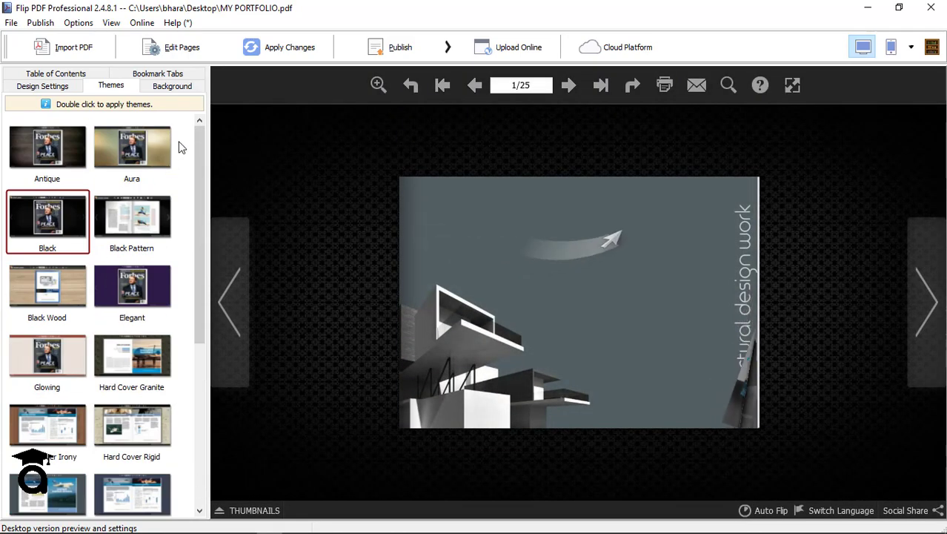
{"action": "left_click", "coordinate": [171, 87]}
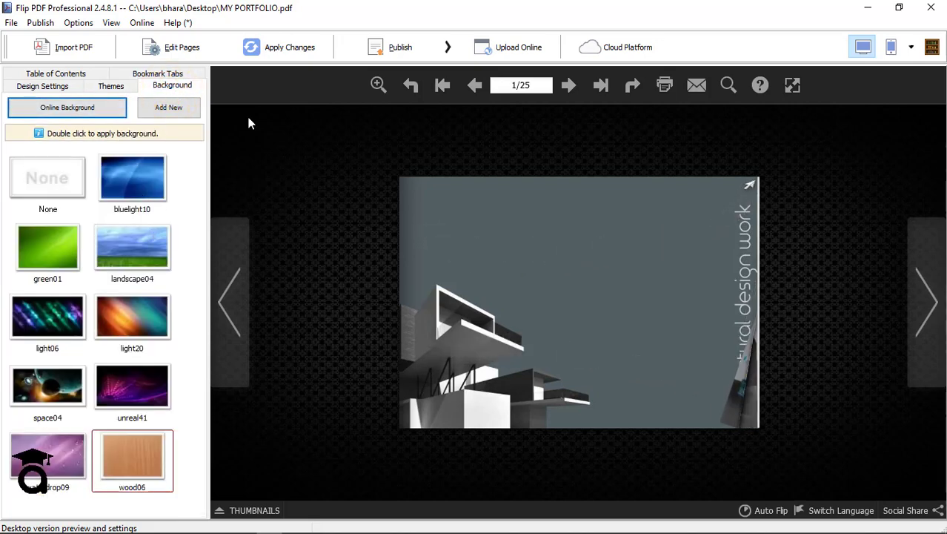
{"action": "left_click", "coordinate": [110, 85]}
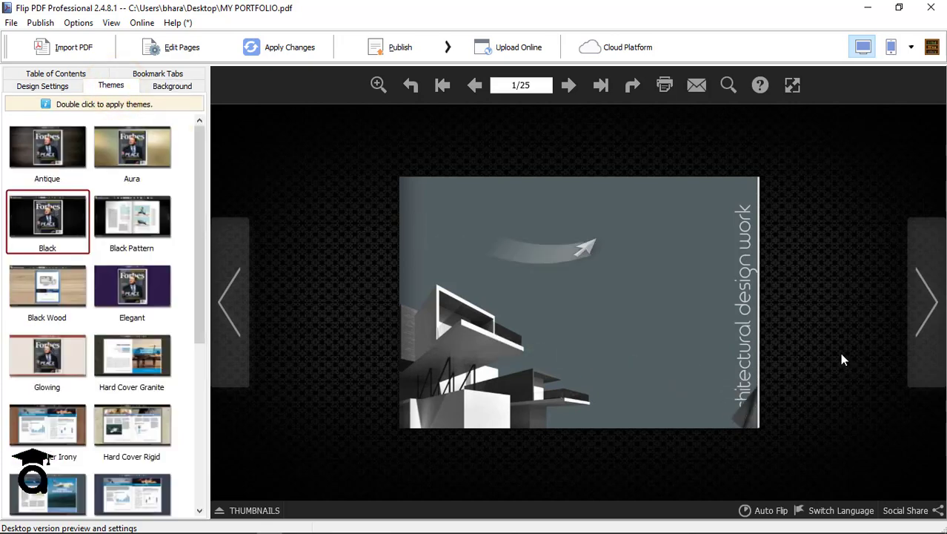
Step: Page through the preview to spread 8–9, apply the theme changes, and open Publish
{"action": "left_click", "coordinate": [744, 412]}
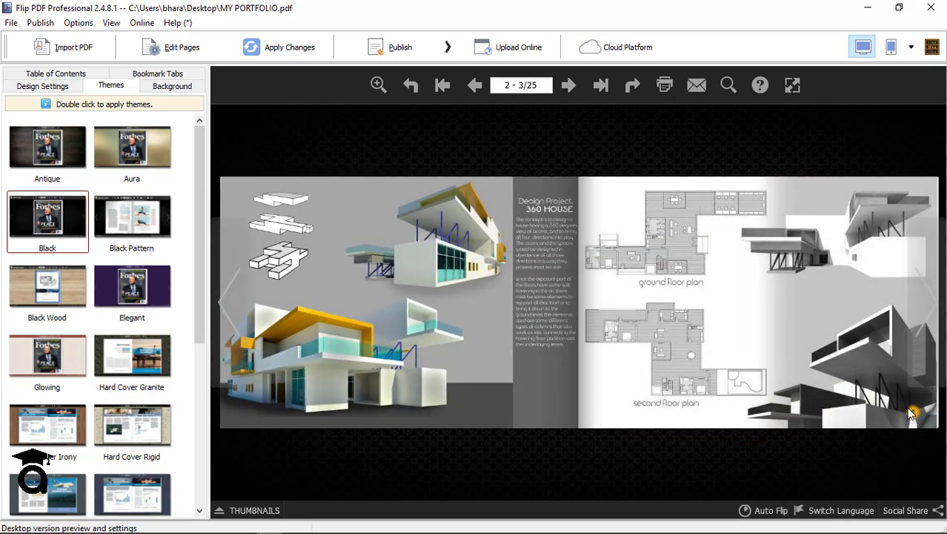
{"action": "left_click_drag", "start_coordinate": [911, 414], "coordinate": [261, 401]}
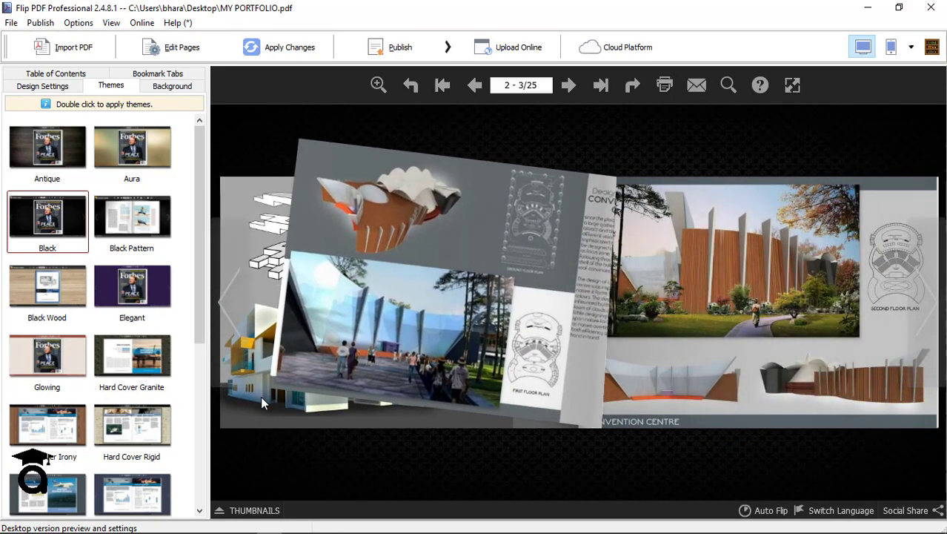
{"action": "left_click", "coordinate": [870, 387]}
{"action": "left_click", "coordinate": [275, 412]}
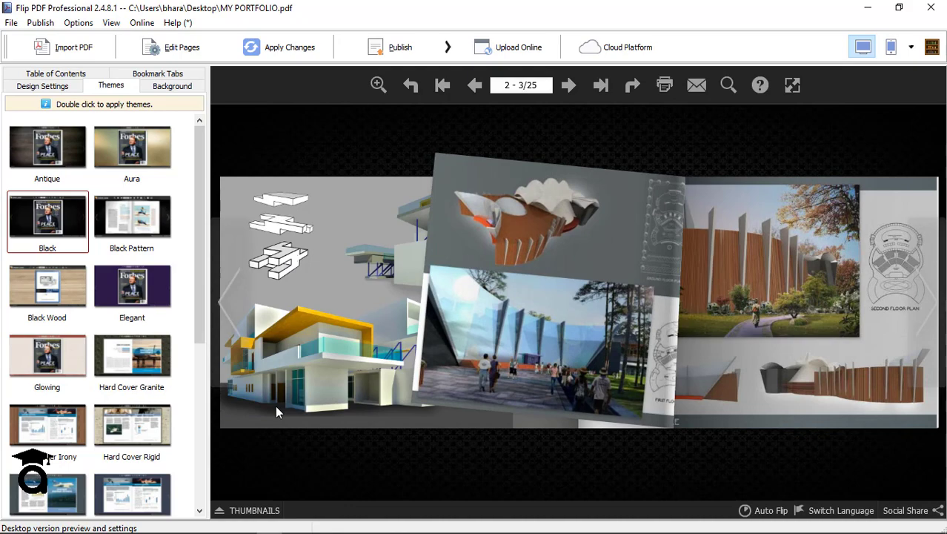
{"action": "left_click", "coordinate": [495, 412]}
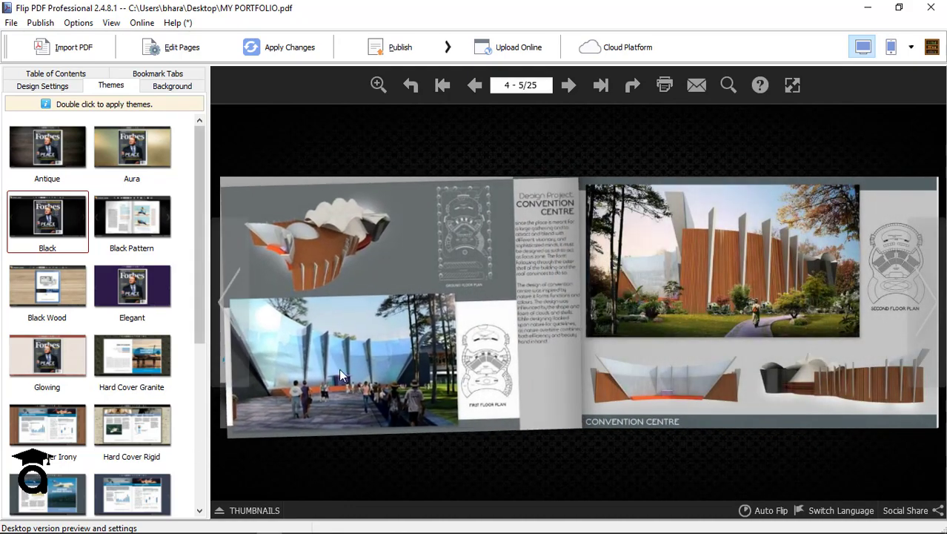
{"action": "left_click", "coordinate": [828, 396]}
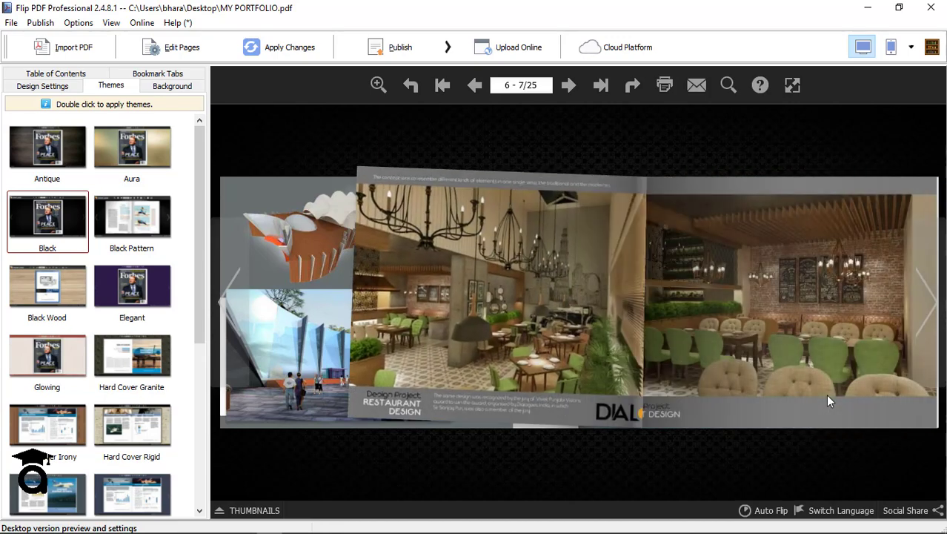
{"action": "key", "text": "Left"}
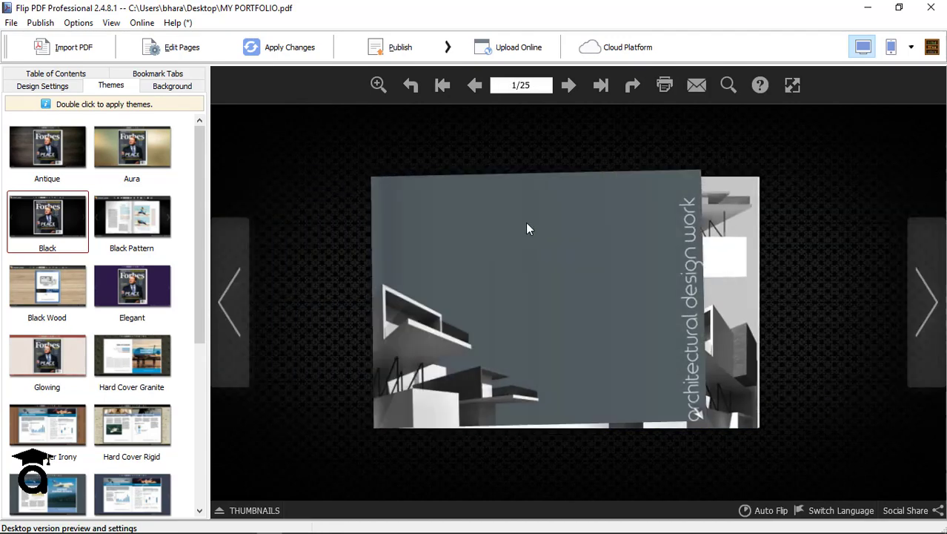
{"action": "left_click", "coordinate": [294, 52]}
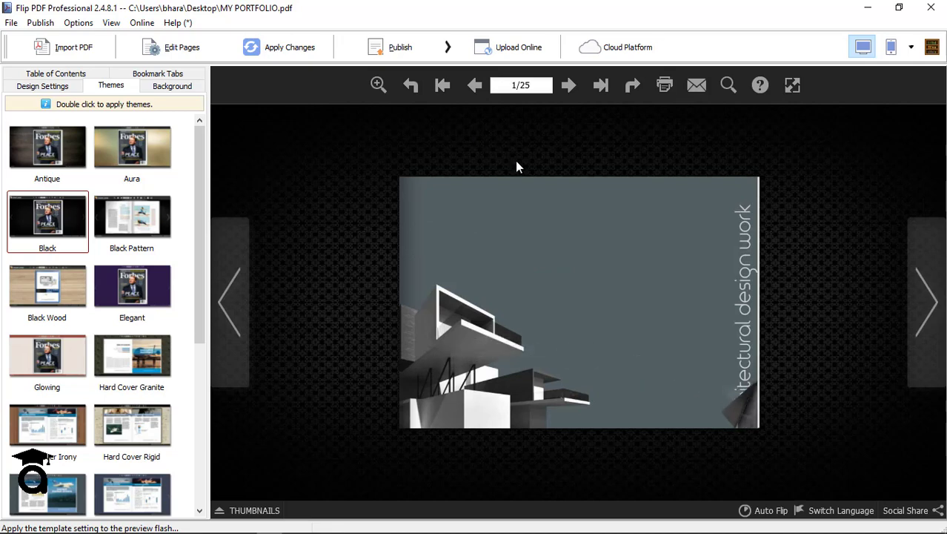
{"action": "left_click", "coordinate": [407, 56]}
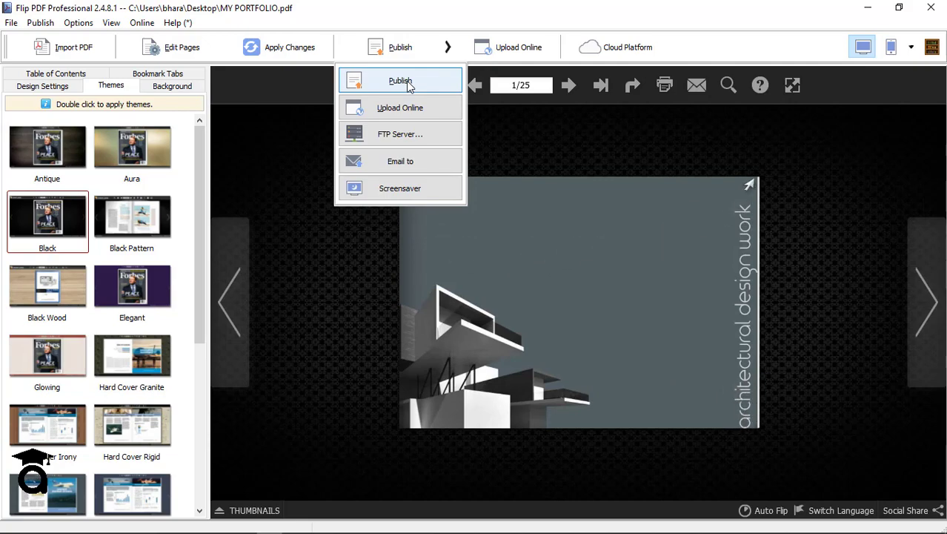
Step: Set the publish output to *.exe with file name flipbook_1
{"action": "left_click", "coordinate": [403, 82]}
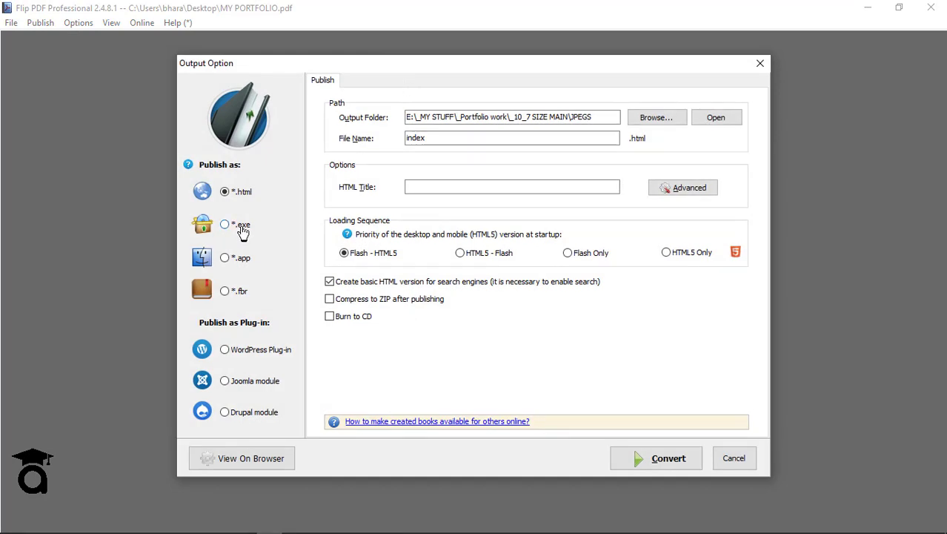
{"action": "left_click", "coordinate": [241, 227]}
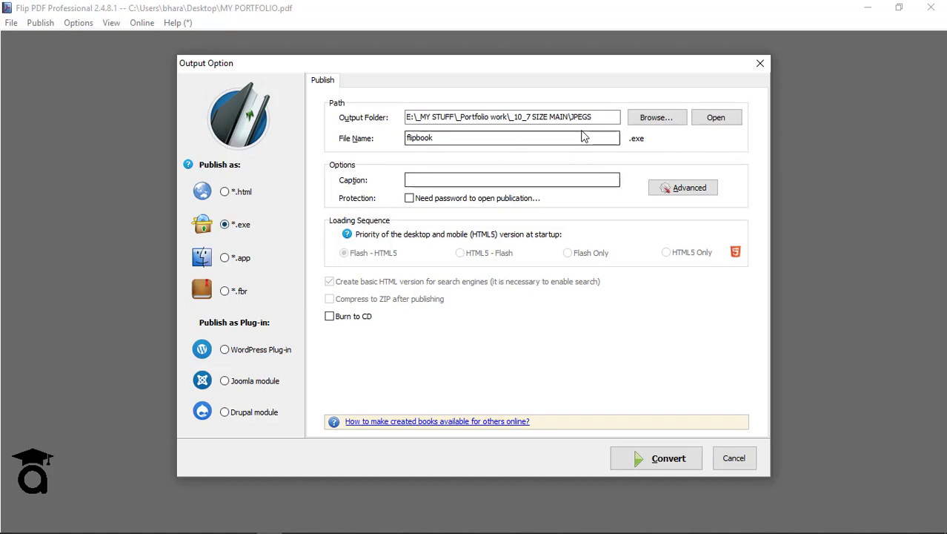
{"action": "left_click", "coordinate": [491, 145]}
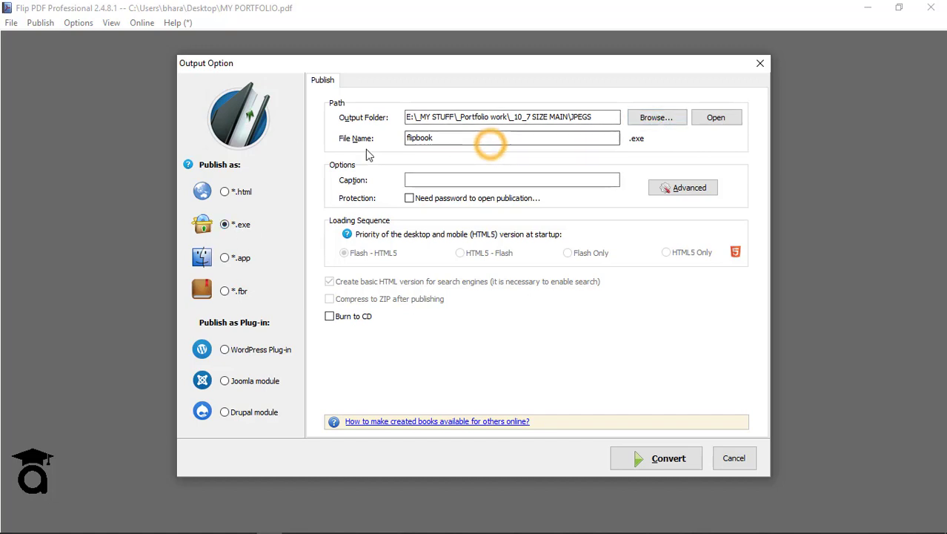
{"action": "left_click", "coordinate": [454, 137]}
{"action": "type", "text": "_1"}
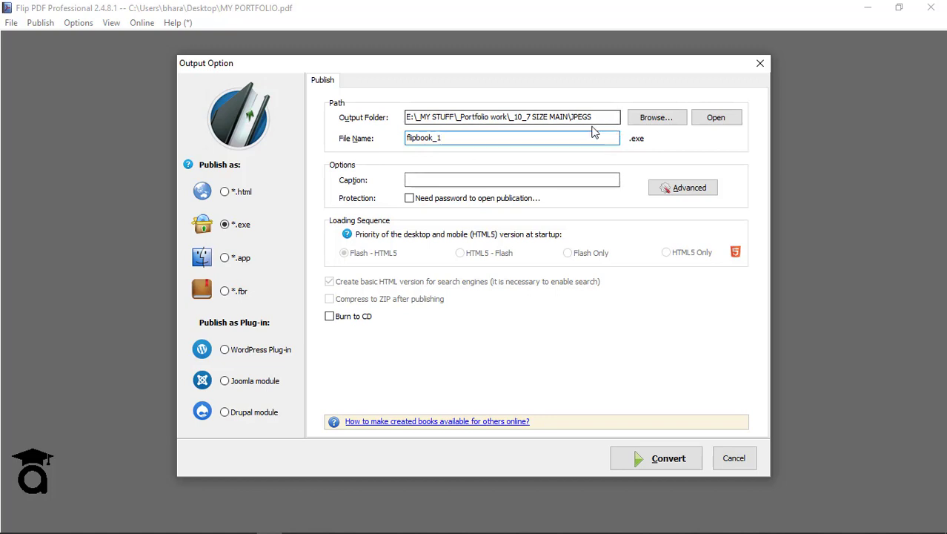
Step: Open Exe Advanced Settings and review the company and file description fields
{"action": "left_click", "coordinate": [699, 192]}
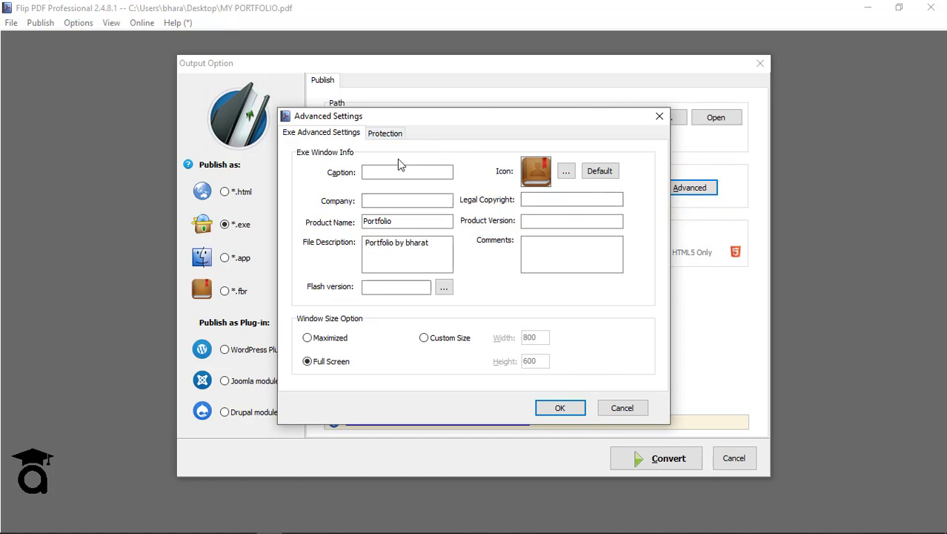
{"action": "left_click", "coordinate": [393, 200]}
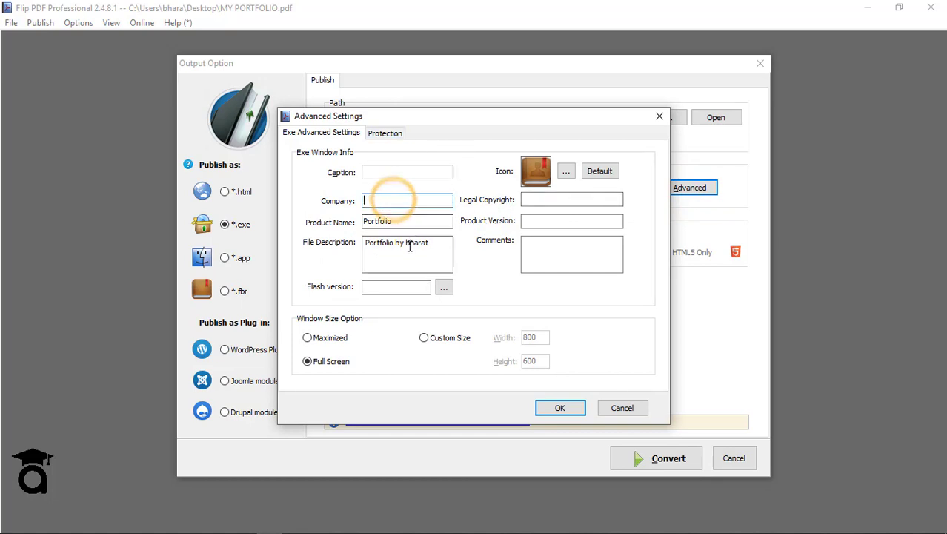
{"action": "left_click_drag", "start_coordinate": [412, 245], "coordinate": [429, 255]}
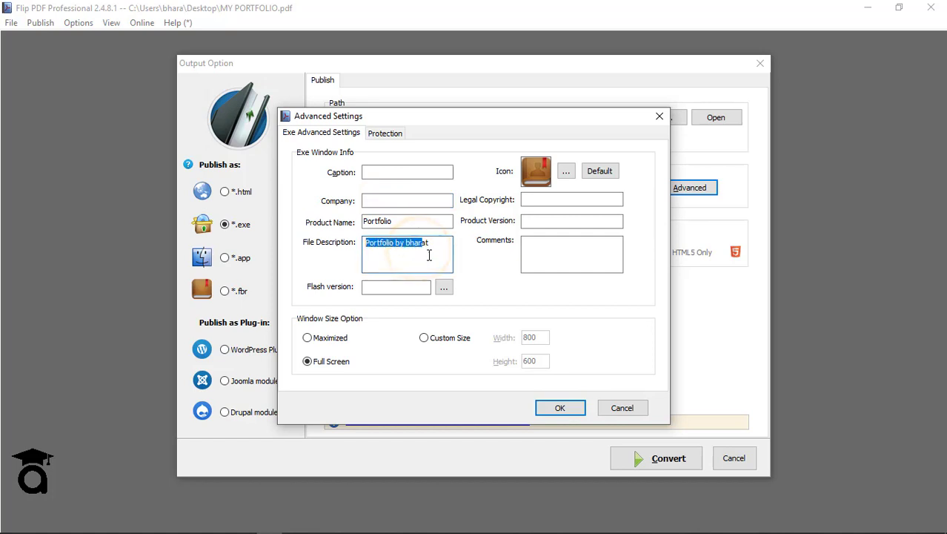
{"action": "left_click", "coordinate": [428, 255]}
Step: Check the Protection and window-info tabs, confirm, and convert to flipbook_1.exe
{"action": "left_click", "coordinate": [386, 135]}
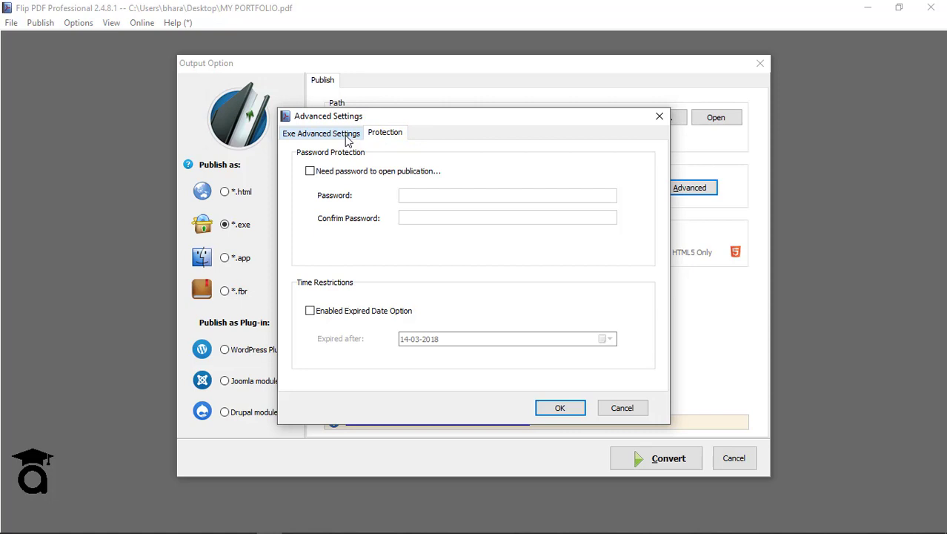
{"action": "left_click", "coordinate": [345, 134]}
{"action": "left_click", "coordinate": [382, 133]}
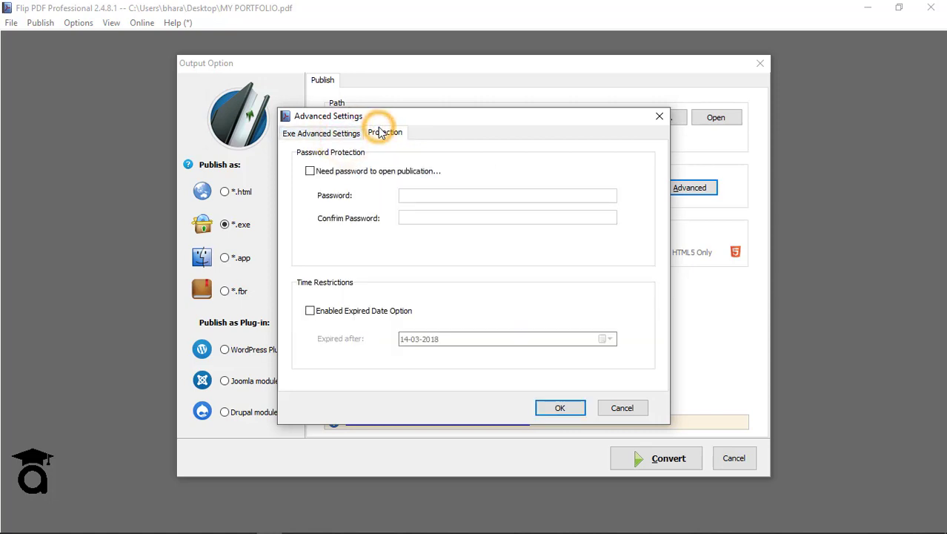
{"action": "left_click", "coordinate": [346, 132]}
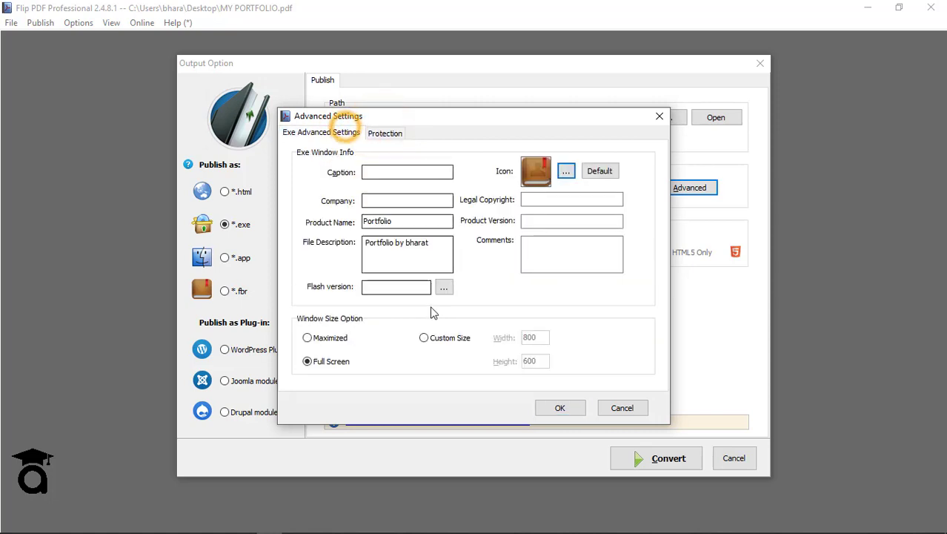
{"action": "left_click", "coordinate": [574, 412]}
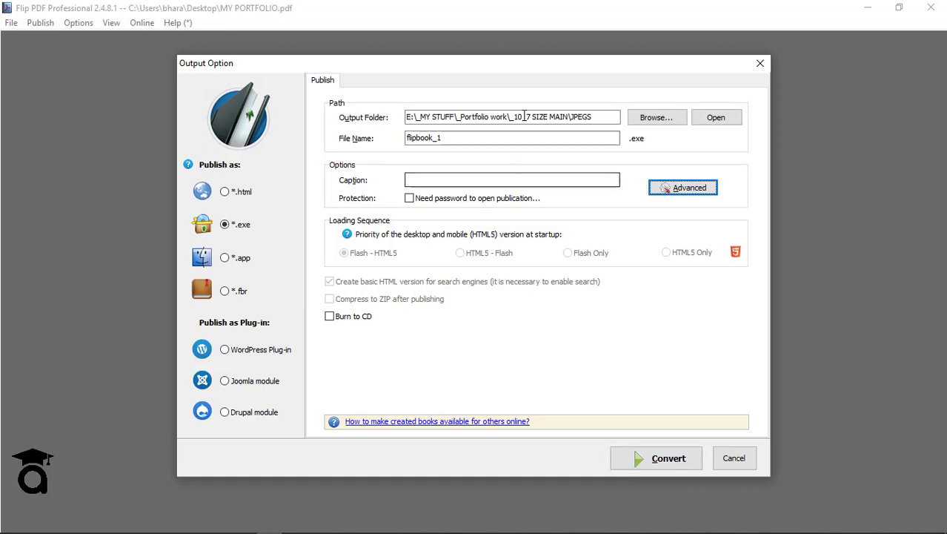
{"action": "left_click", "coordinate": [650, 458]}
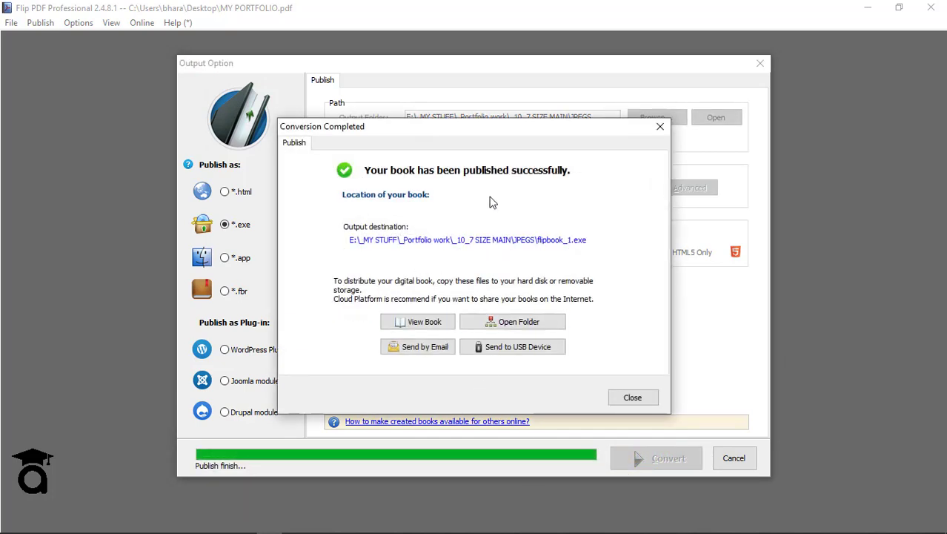
Step: Open the JPEGS output folder maximized and launch flipbook_1.exe
{"action": "left_click", "coordinate": [520, 322]}
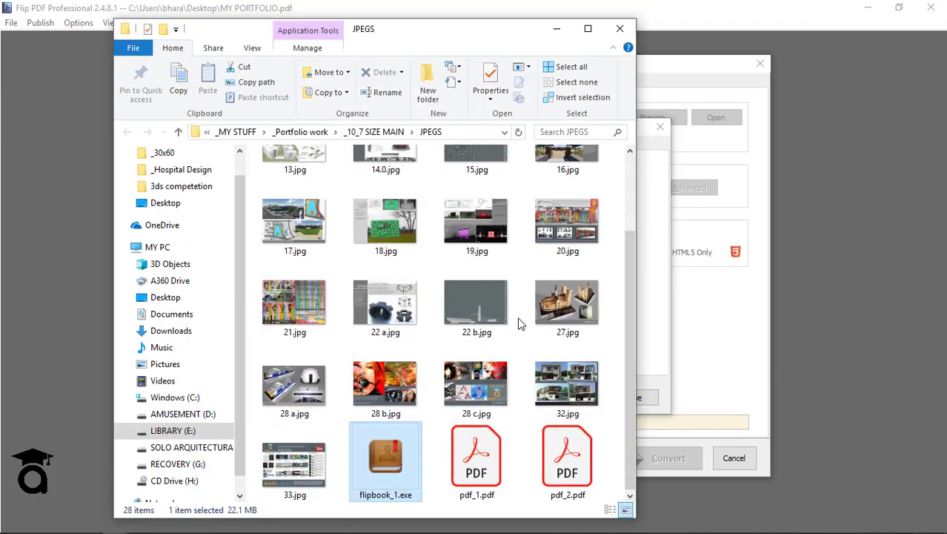
{"action": "left_click", "coordinate": [586, 28]}
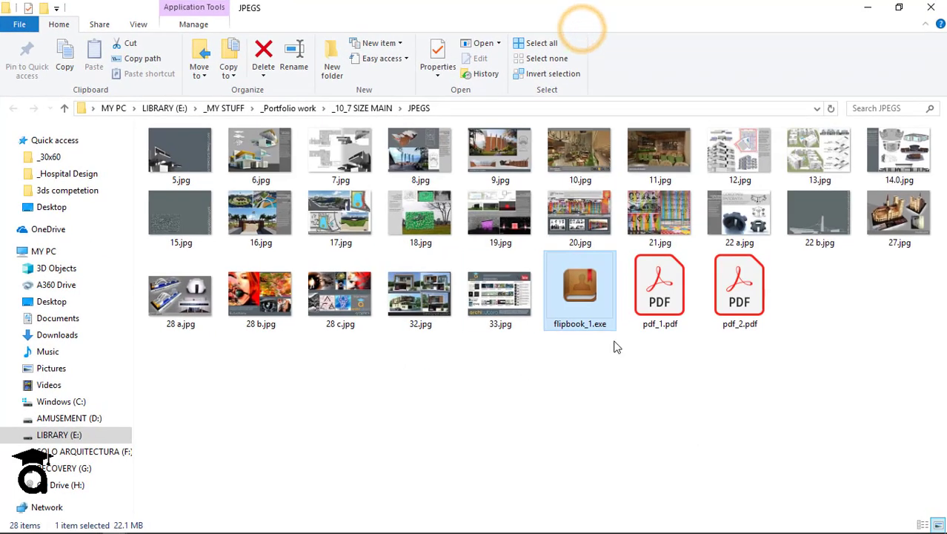
{"action": "left_click", "coordinate": [584, 323]}
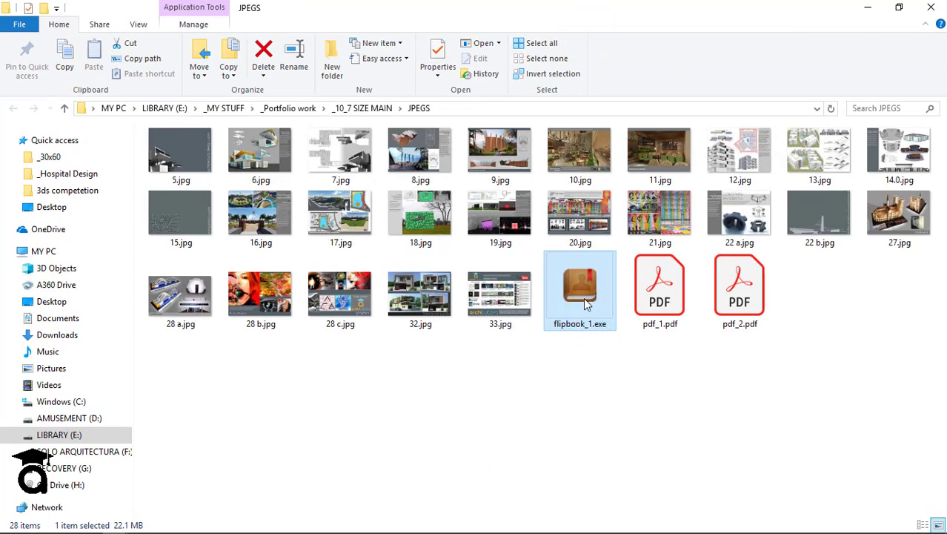
{"action": "left_click", "coordinate": [585, 304]}
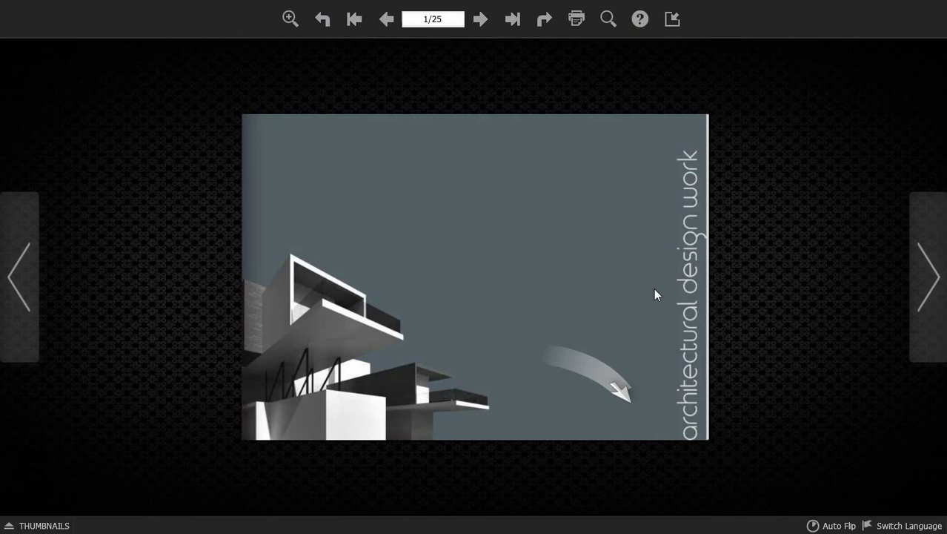
Step: Flip the published portfolio from its cover through spread 2–3 to spread 6–7
{"action": "mouse_move", "coordinate": [697, 426]}
{"action": "left_click", "coordinate": [677, 416]}
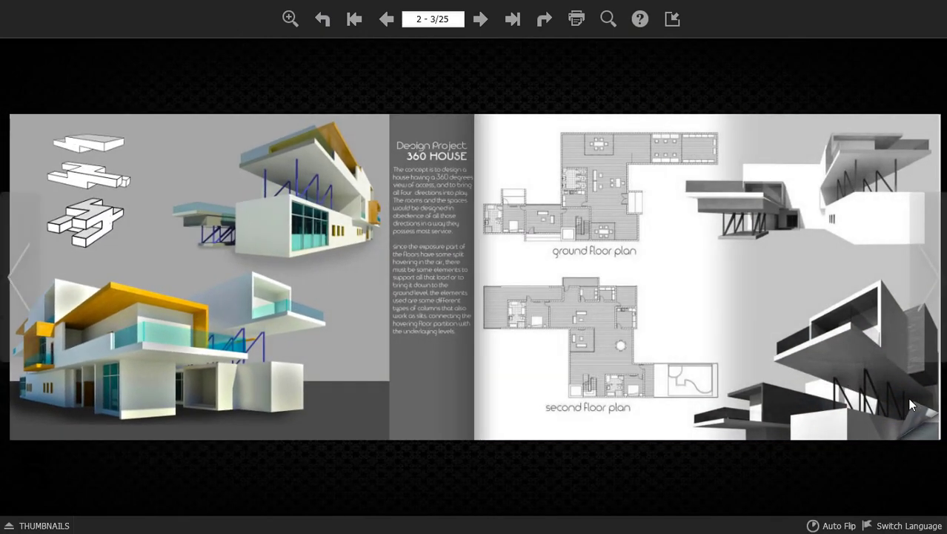
{"action": "left_click", "coordinate": [912, 401]}
{"action": "left_click", "coordinate": [912, 401]}
{"action": "left_click", "coordinate": [636, 378]}
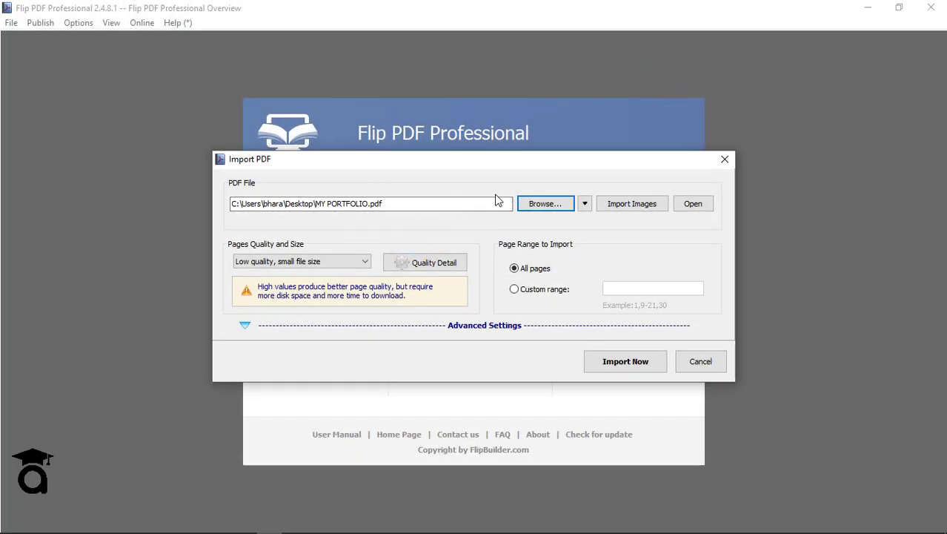
Step: Import pdf_1.pdf from the JPEGS folder at low quality, small file size, as a new flipbook
{"action": "left_click", "coordinate": [545, 207]}
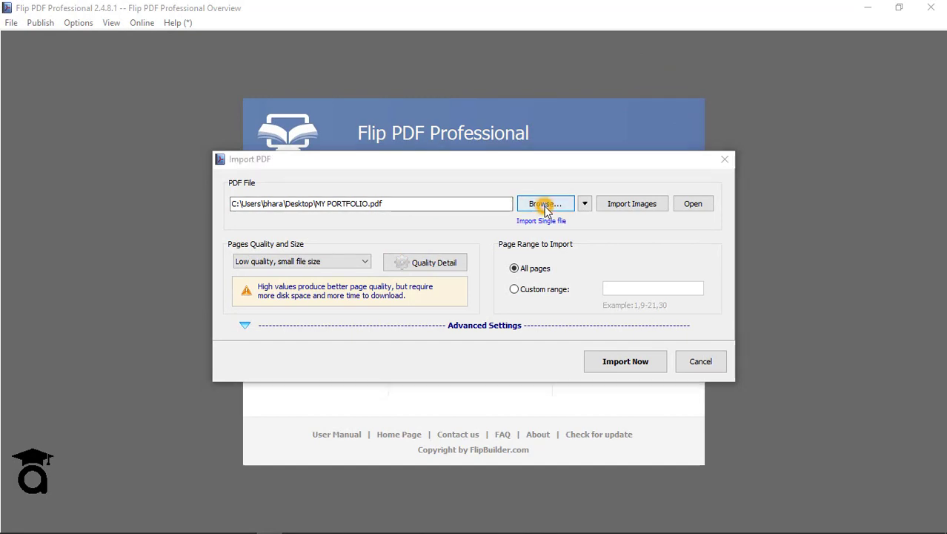
{"action": "left_click", "coordinate": [380, 175]}
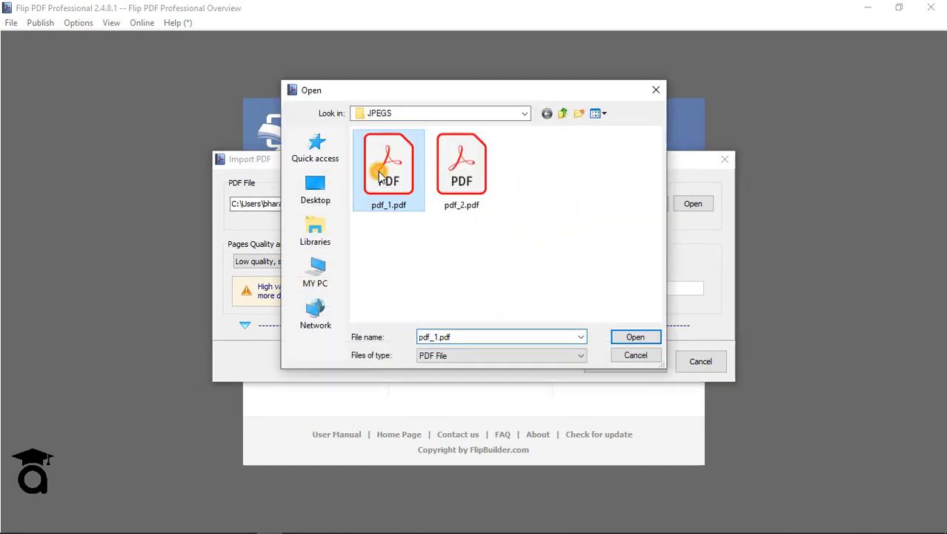
{"action": "double_click", "coordinate": [380, 176]}
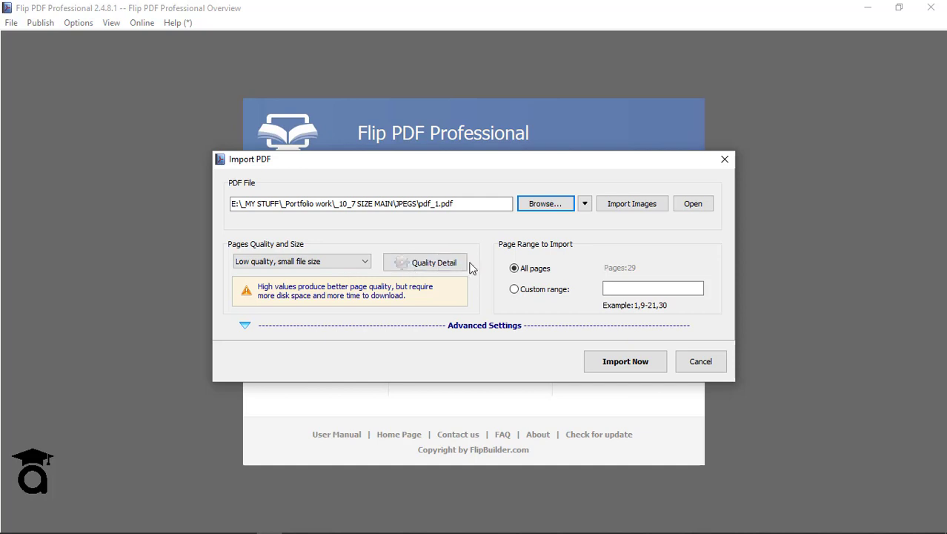
{"action": "left_click", "coordinate": [341, 261]}
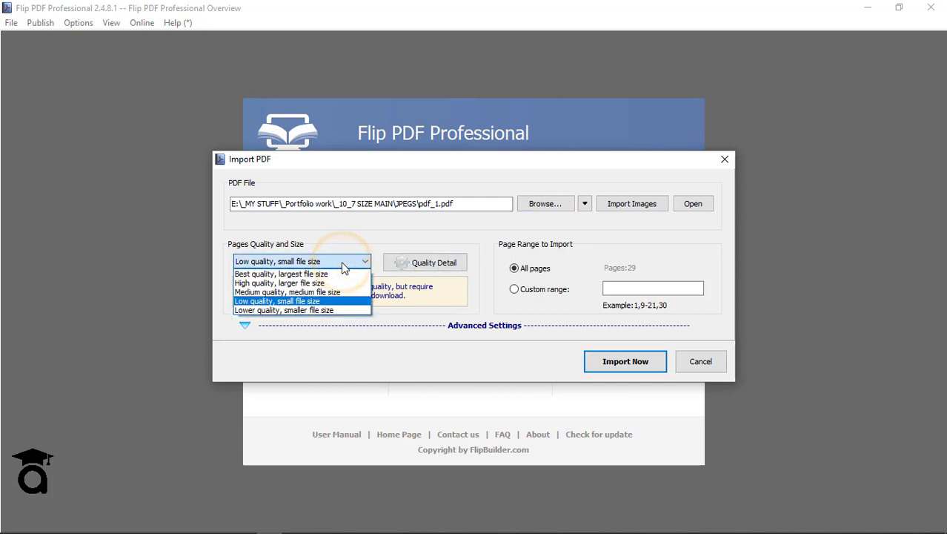
{"action": "left_click", "coordinate": [342, 261]}
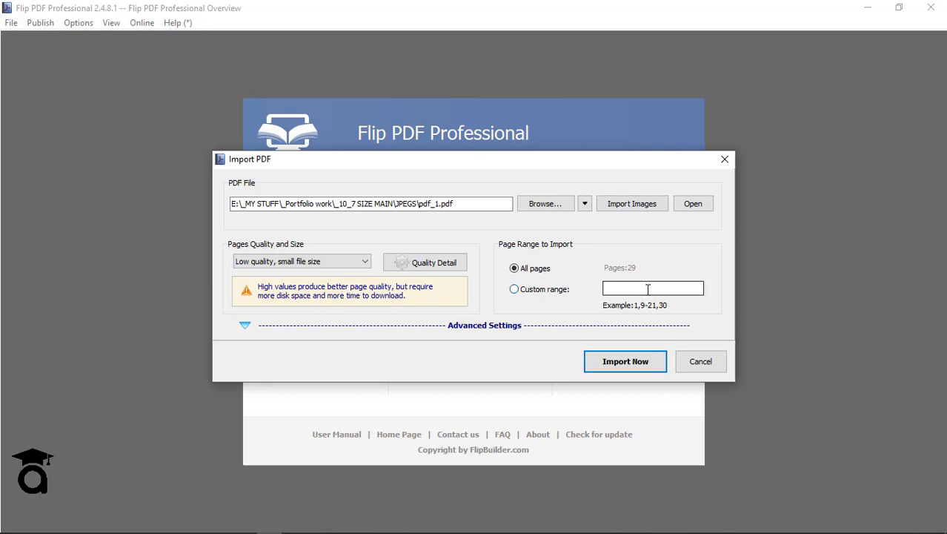
{"action": "left_click", "coordinate": [628, 363]}
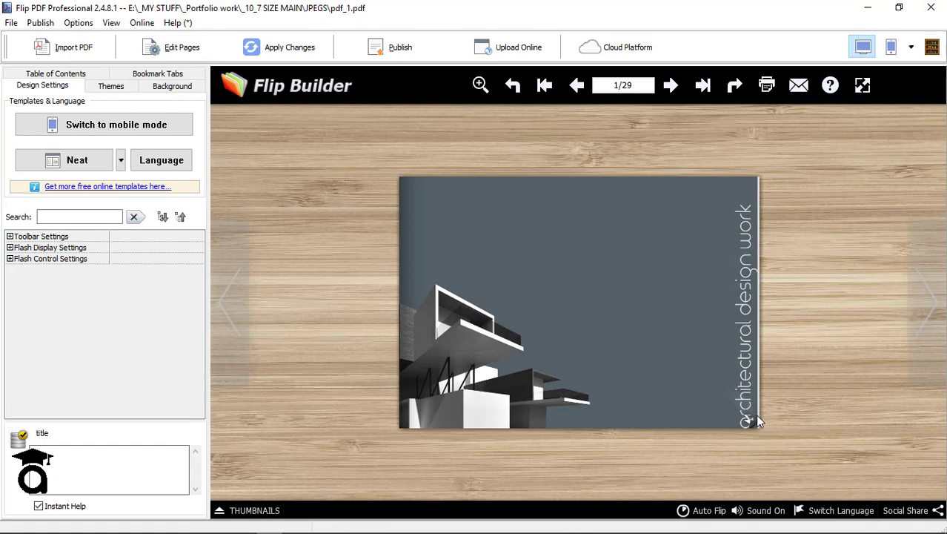
Step: Flip the new flipbook forward to the 360 Housing spread and bring up Upload Online sign-in
{"action": "left_click", "coordinate": [636, 387]}
{"action": "left_click", "coordinate": [934, 437]}
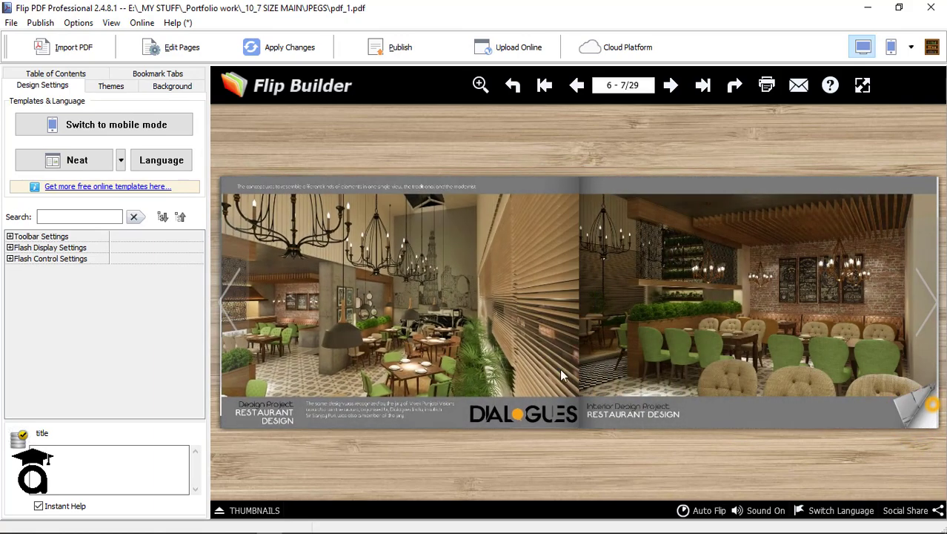
{"action": "scroll", "coordinate": [410, 246], "scroll_direction": "down", "scroll_amount": 1}
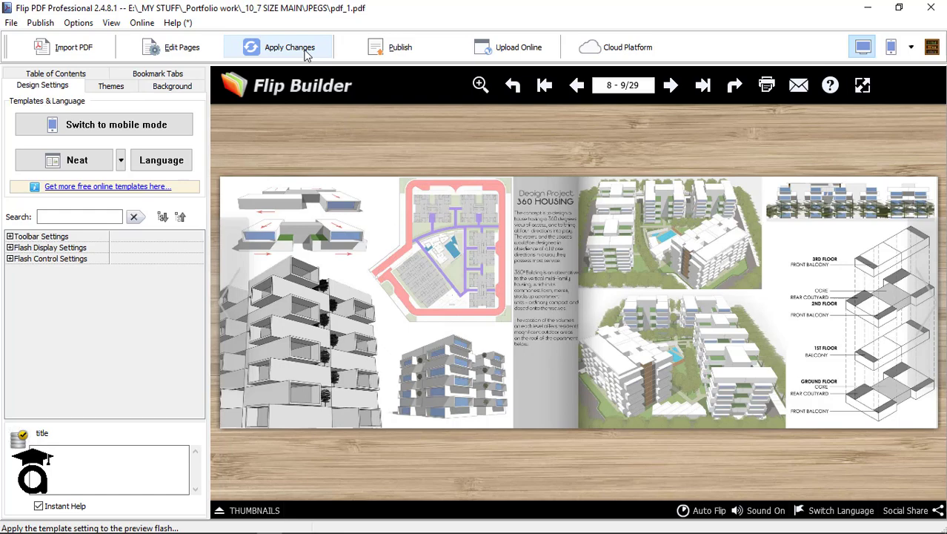
{"action": "left_click", "coordinate": [518, 50]}
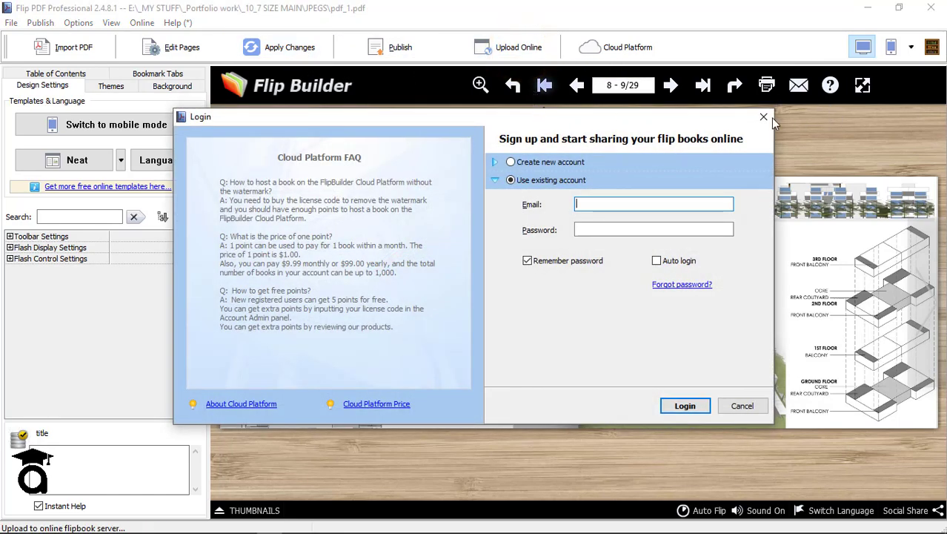
Step: Dismiss the cloud sign-in and publish the flipbook as an *.fbr file named flipbook
{"action": "left_click", "coordinate": [763, 117]}
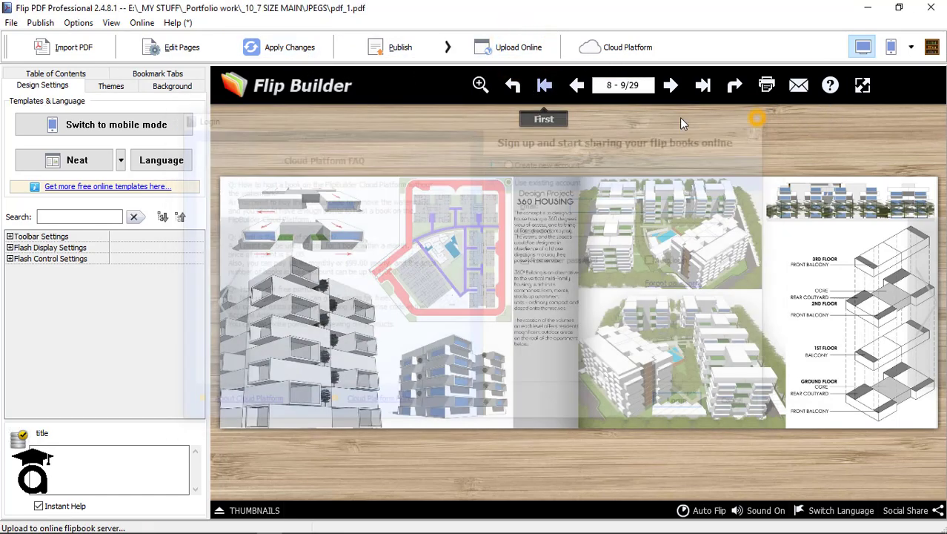
{"action": "left_click", "coordinate": [447, 47]}
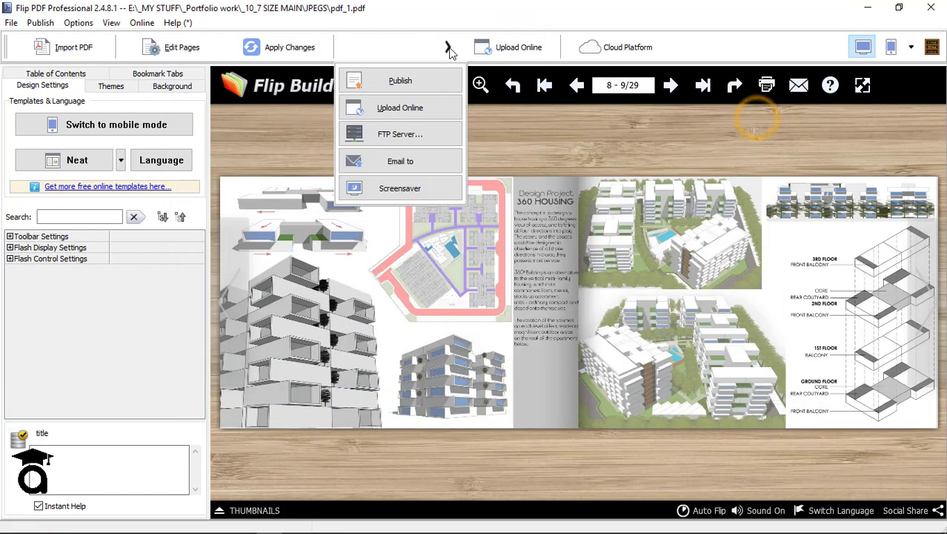
{"action": "left_click", "coordinate": [406, 83]}
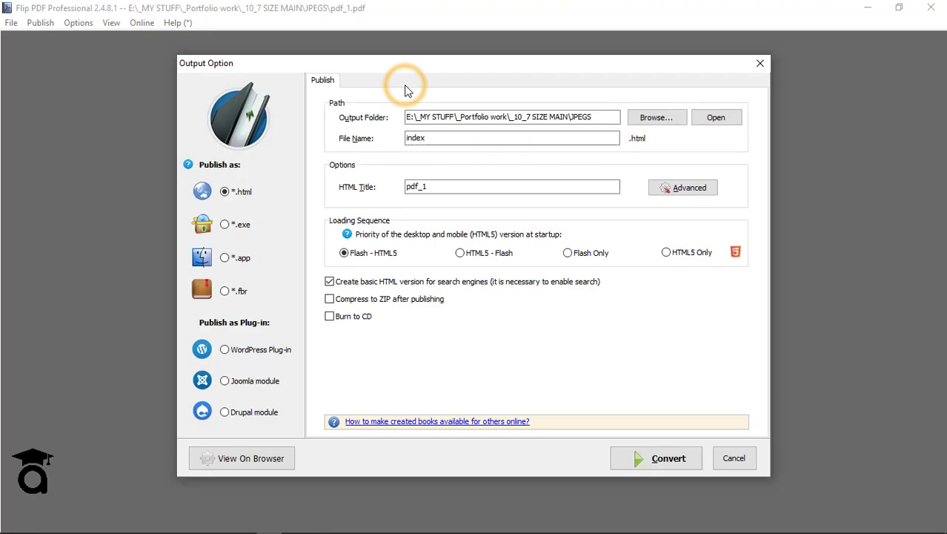
{"action": "left_click", "coordinate": [244, 224]}
{"action": "left_click", "coordinate": [241, 258]}
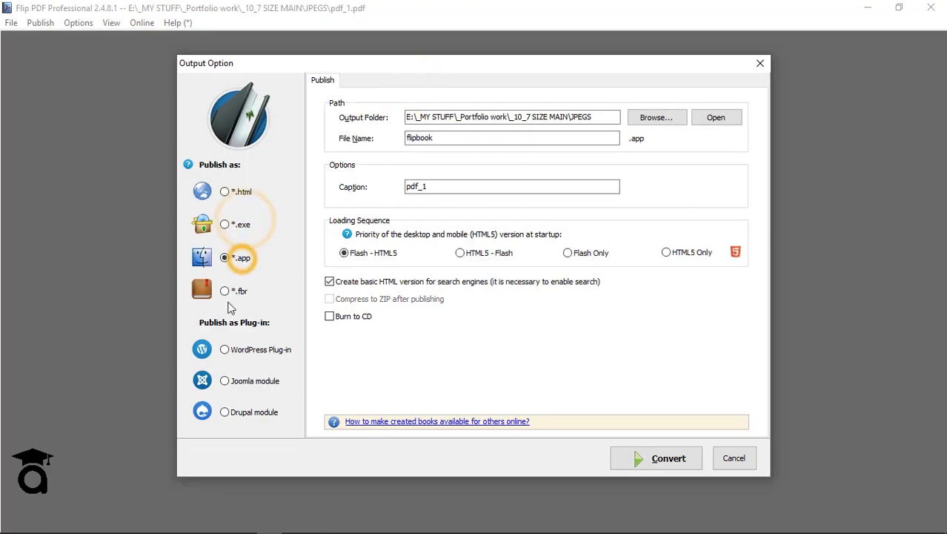
{"action": "left_click", "coordinate": [237, 291]}
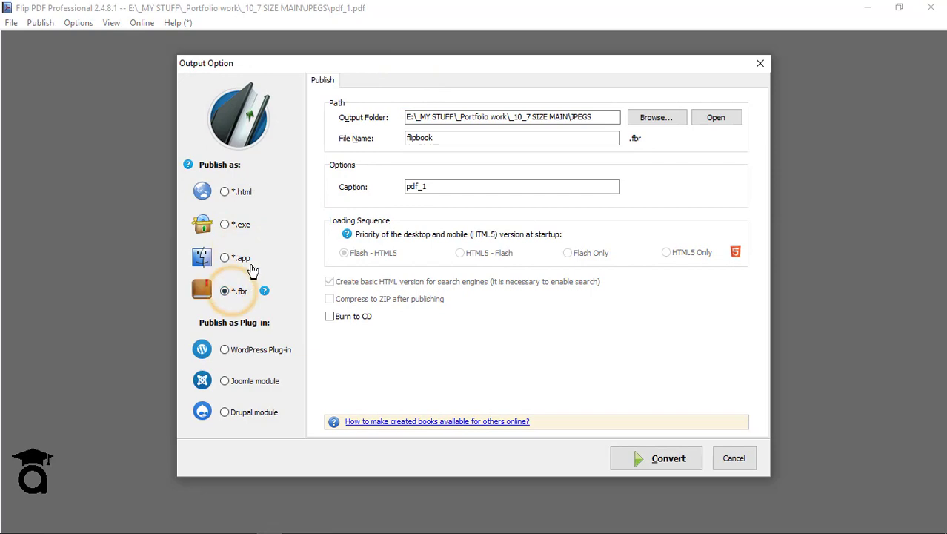
{"action": "left_click", "coordinate": [686, 459]}
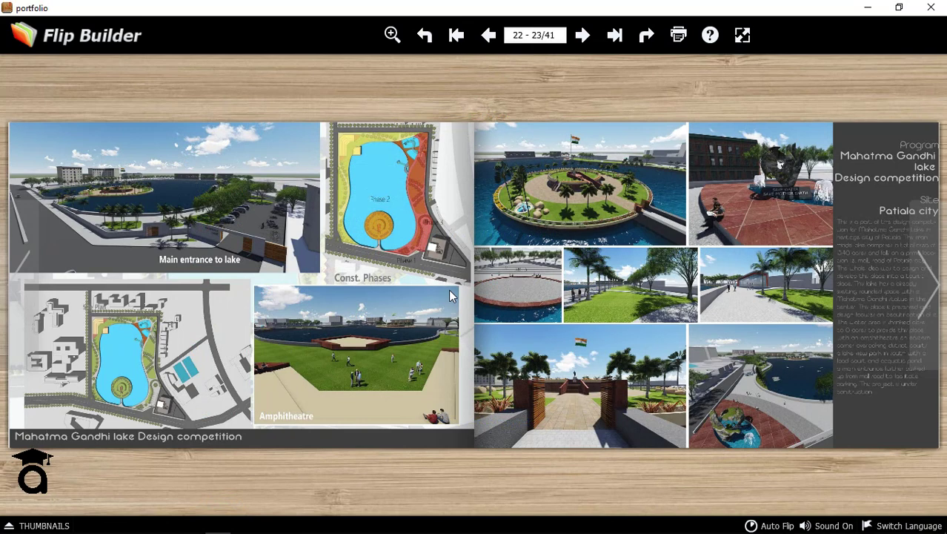
Step: Page back from spread 22–23 toward the Restaurant Design spread on pages 18–19
{"action": "left_click", "coordinate": [17, 256]}
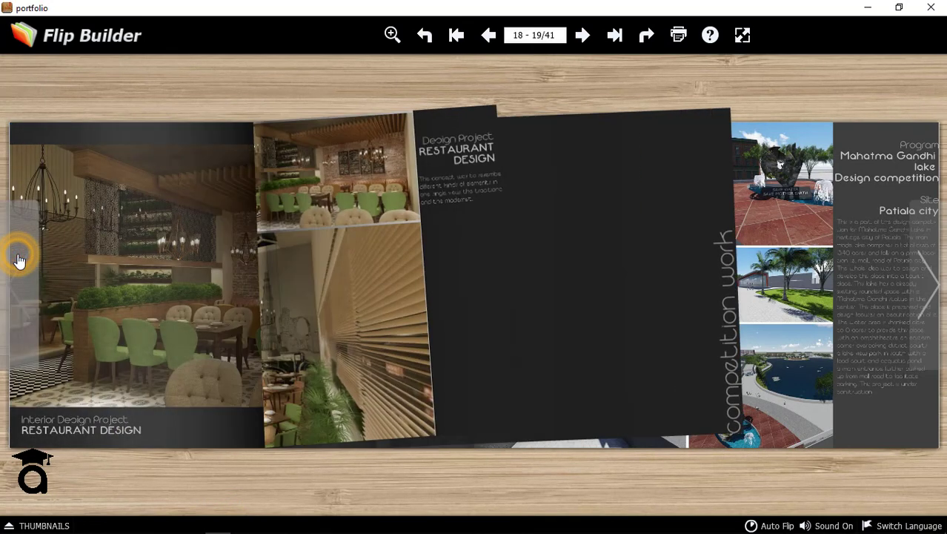